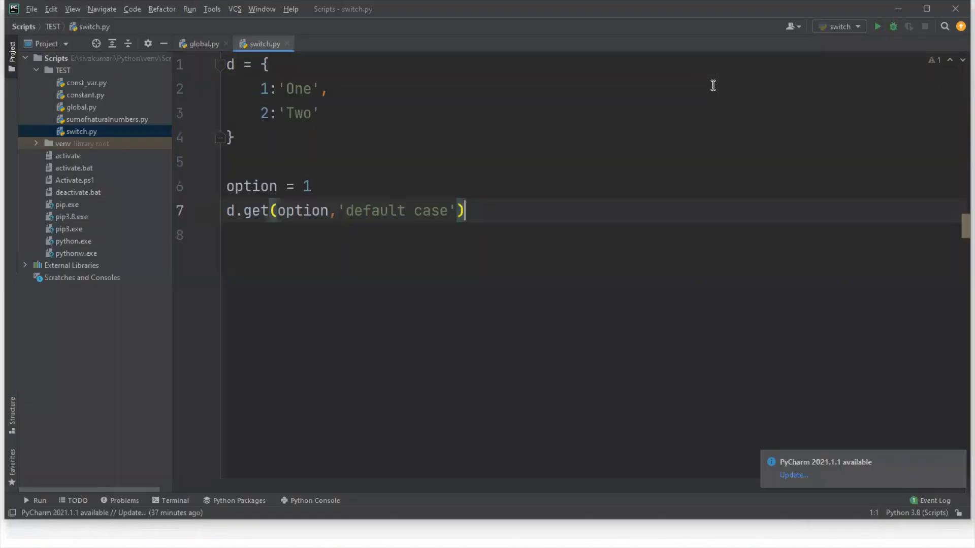
Step: Wrap d.get(option,'default case') in print() and run switch.py, showing One
left_click(347, 160)
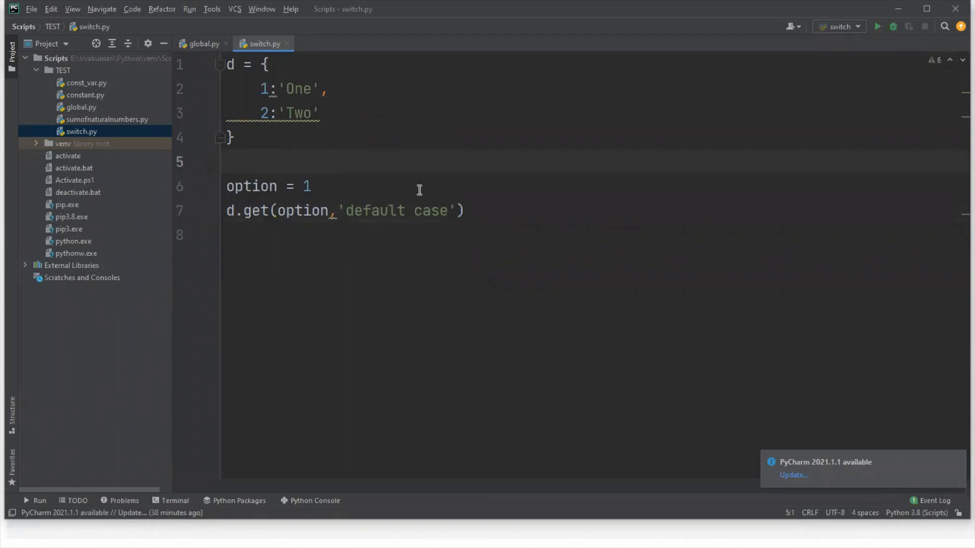
left_click(228, 211)
type("print(")
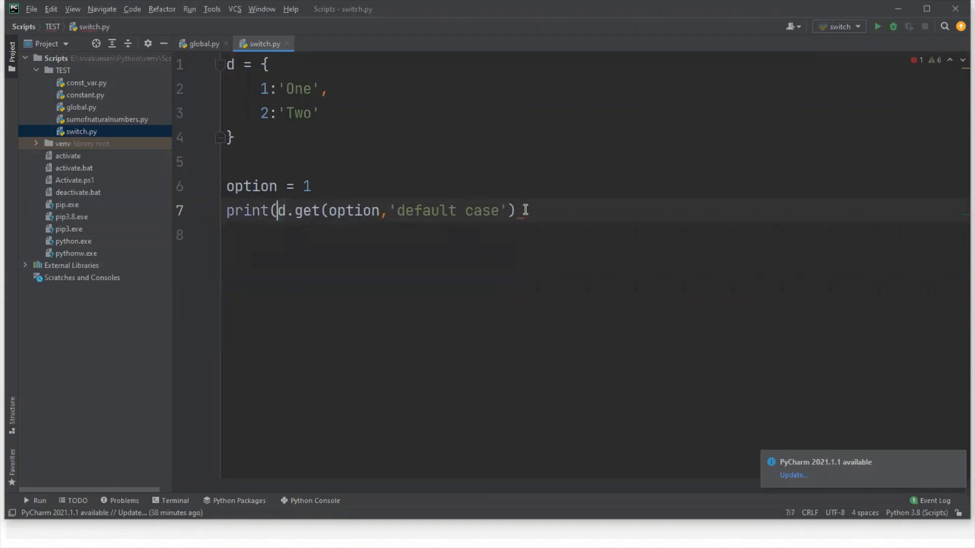
left_click(518, 210)
type(")")
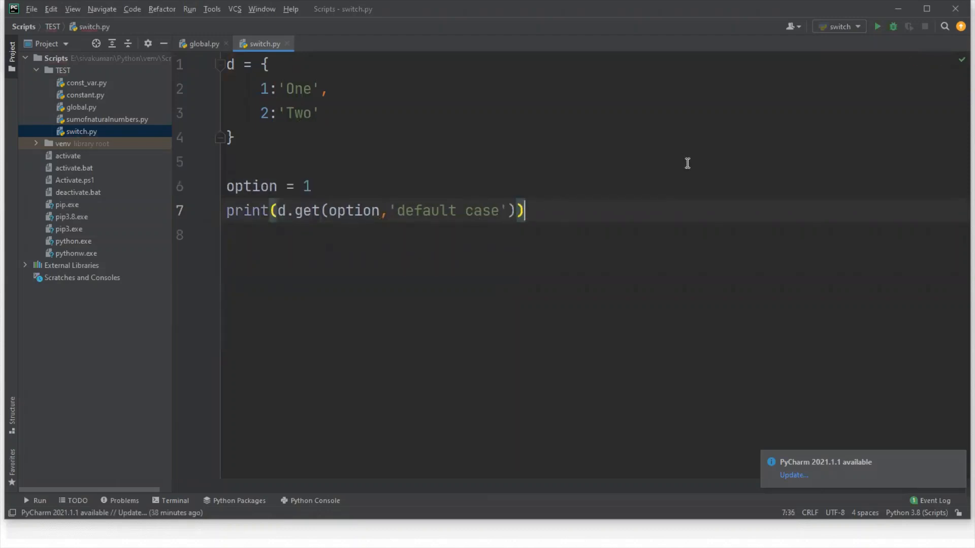
left_click(663, 163)
right_click(663, 163)
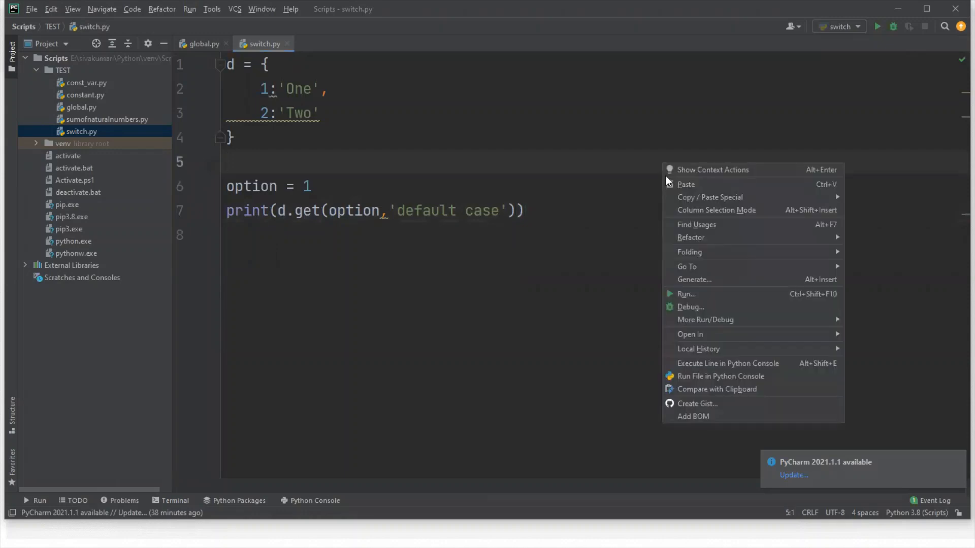
left_click(688, 294)
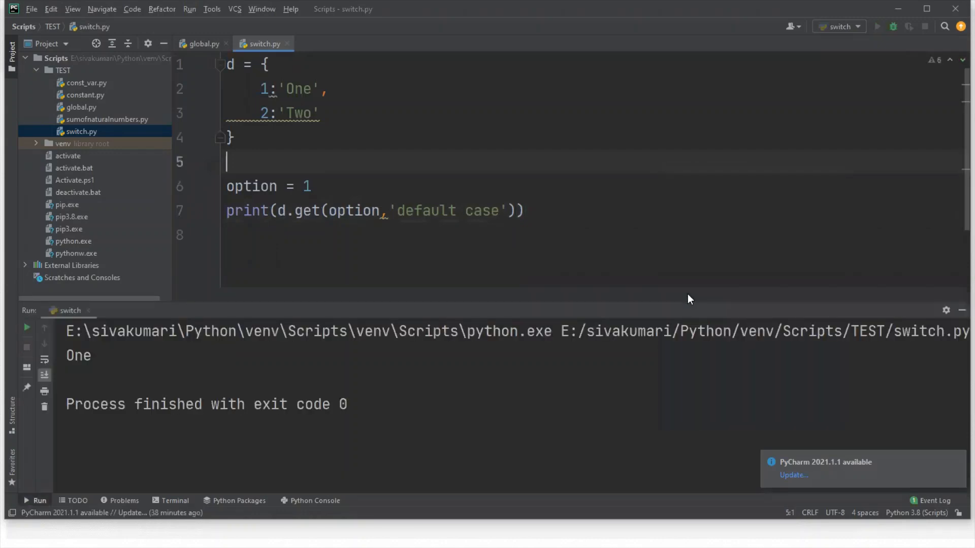
left_click(185, 363)
Step: Change option to 2 and rerun switch.py, showing Two
left_click(314, 186)
key("BackSpace")
type("2")
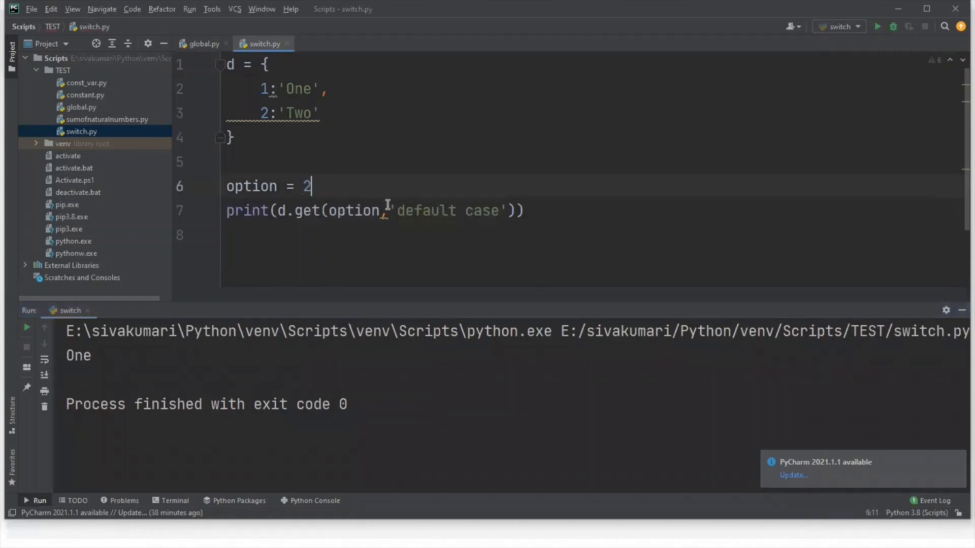
right_click(414, 134)
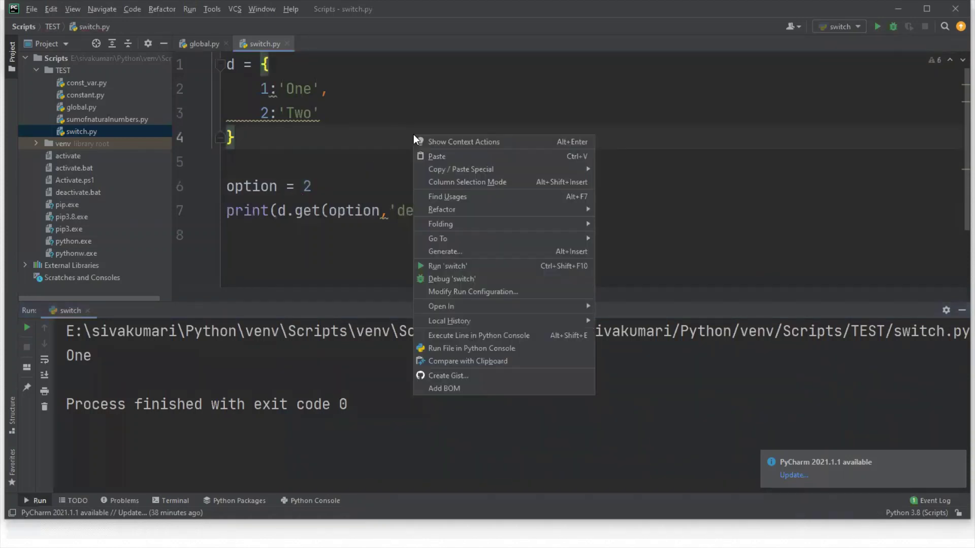
left_click(445, 264)
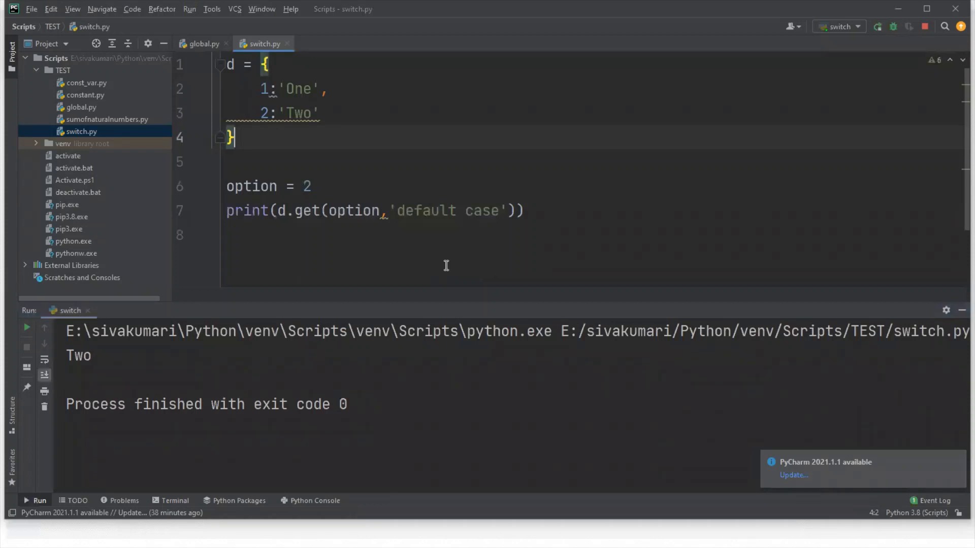
Step: Change option to 4 and rerun switch.py for the default case
left_click(321, 185)
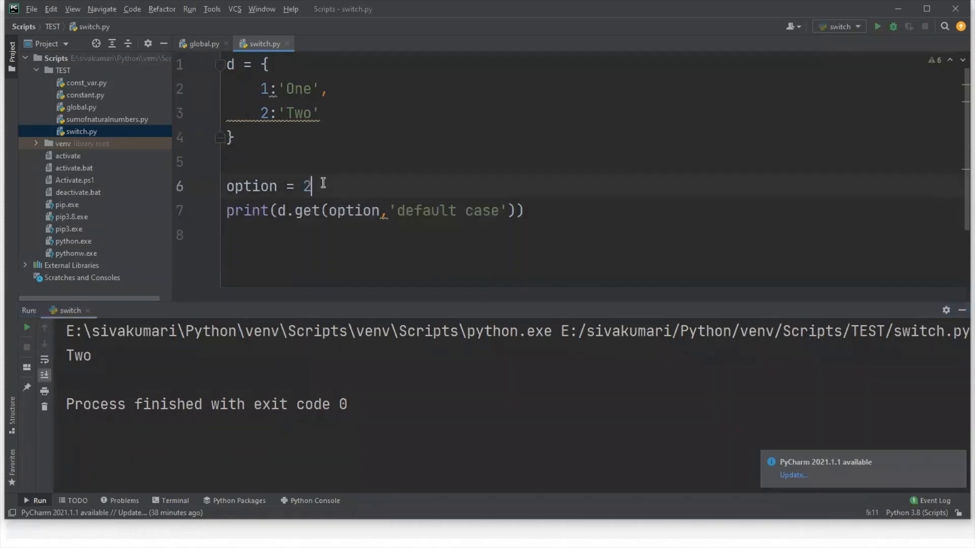
key("BackSpace")
type("4")
left_click(457, 128)
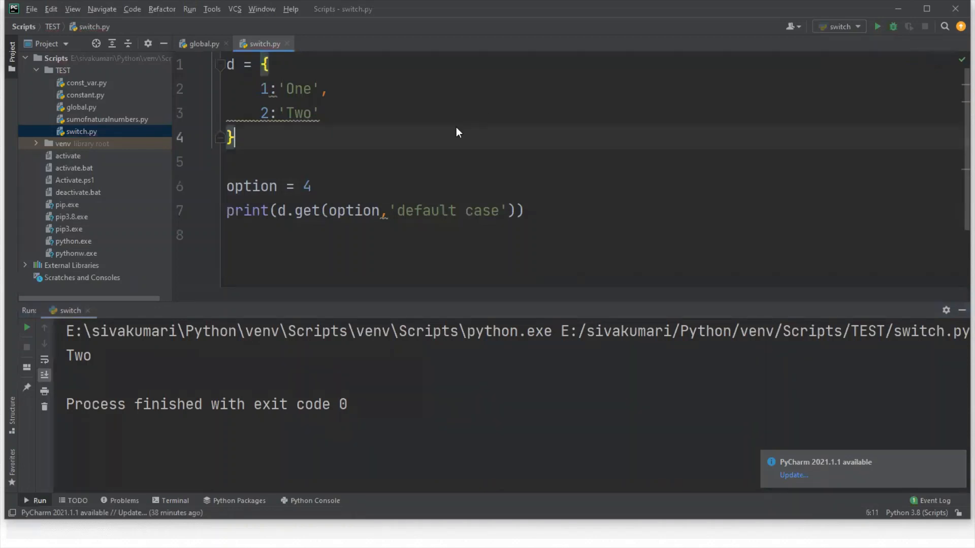
right_click(456, 127)
left_click(492, 259)
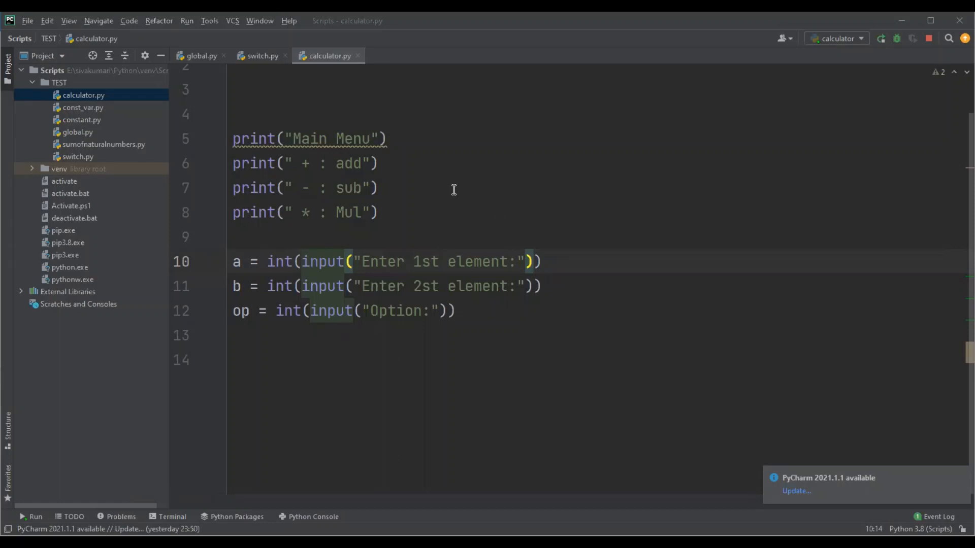
Step: Run calculator.py, choosing Stop and Rerun to restart the running copy
right_click(515, 177)
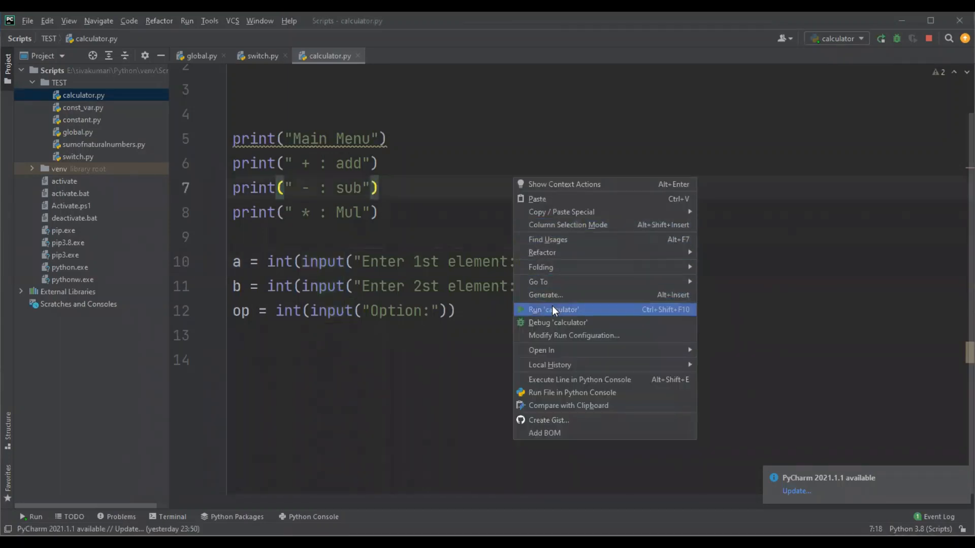
left_click(553, 311)
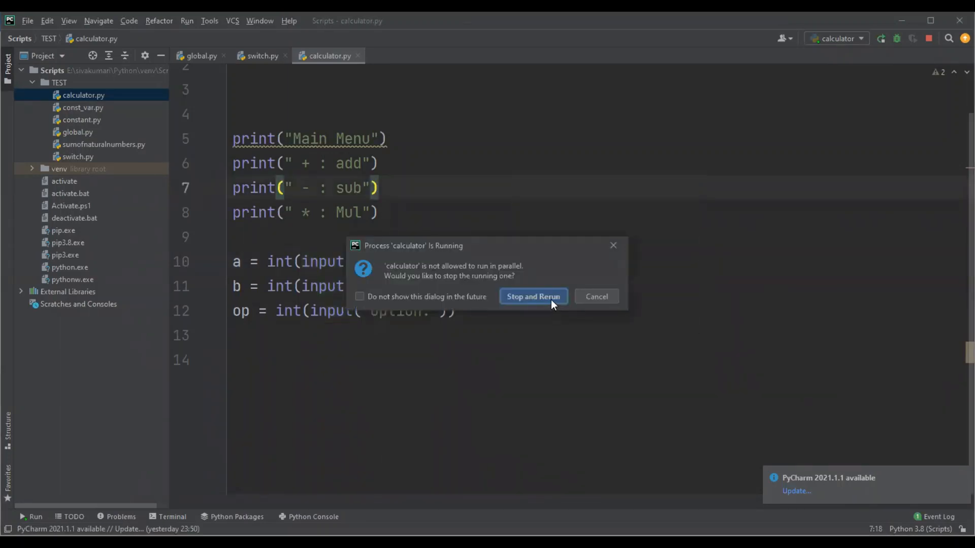
left_click(533, 296)
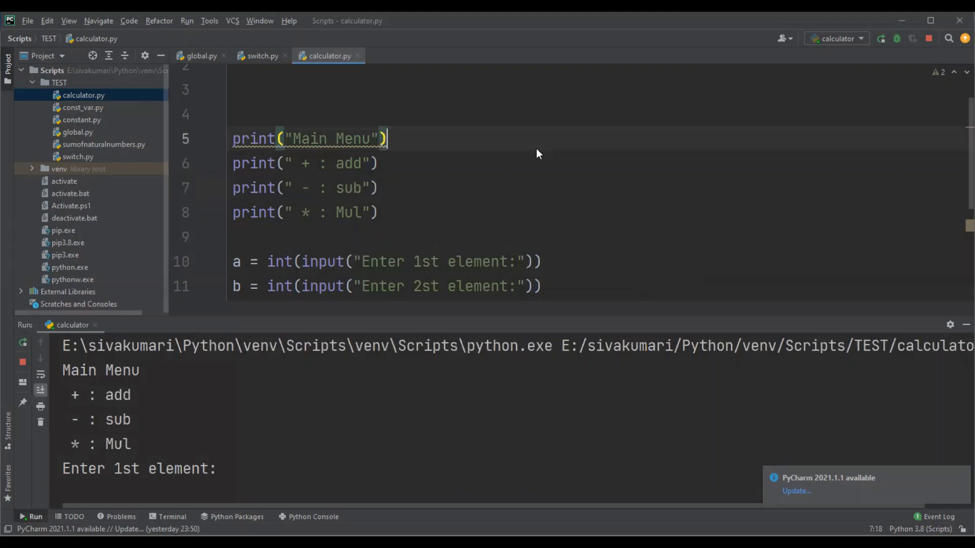
right_click(536, 149)
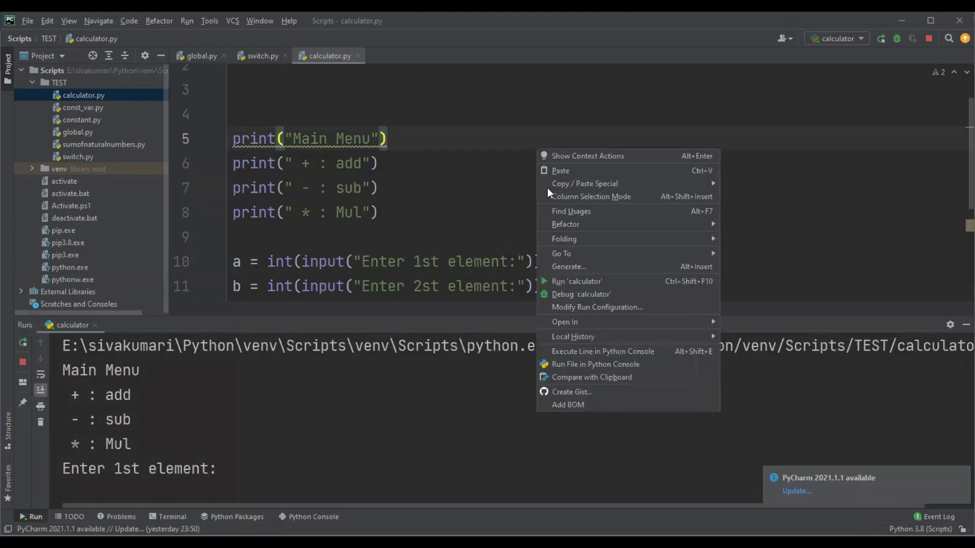
left_click(586, 281)
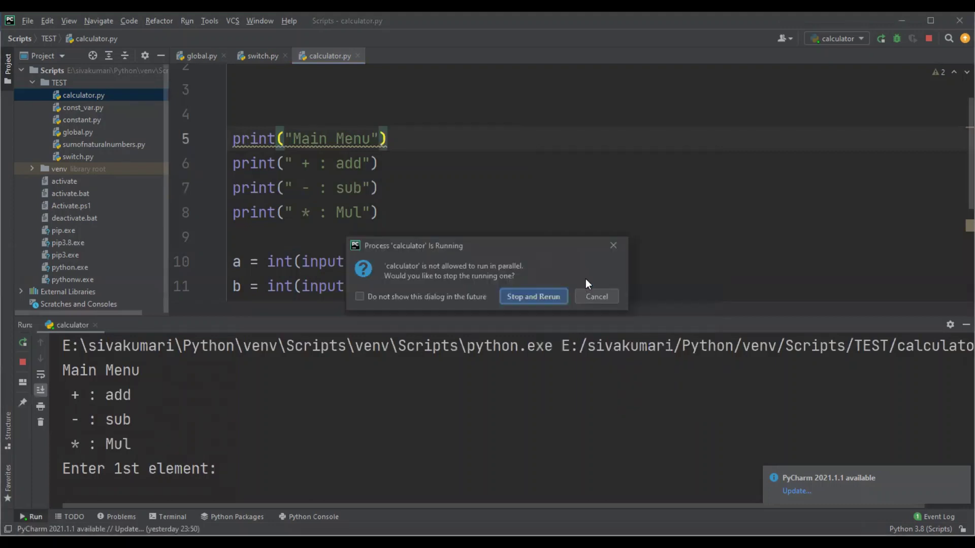
left_click(555, 297)
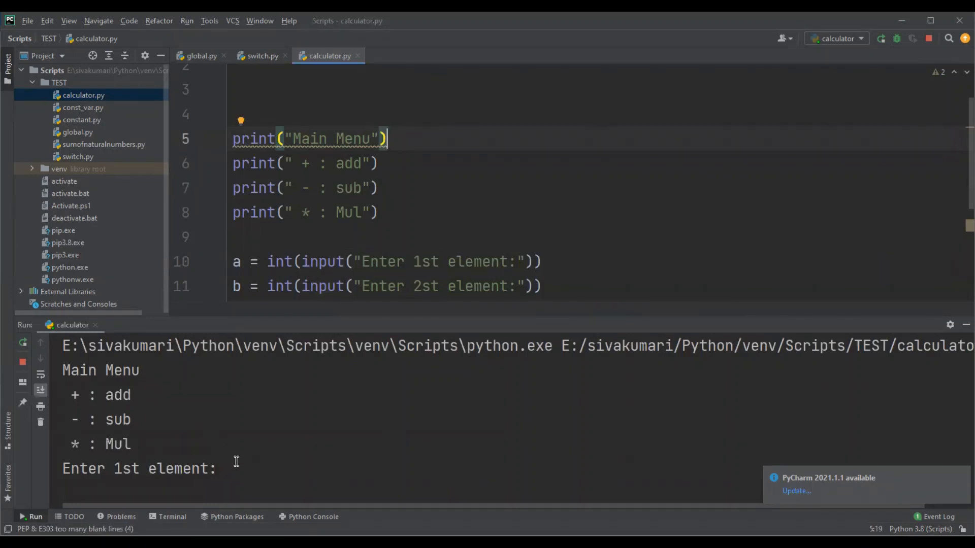
Step: Enter 1, 2 and + in the console, ending in a ValueError since op is read as int
left_click(236, 463)
type("1")
key("Return")
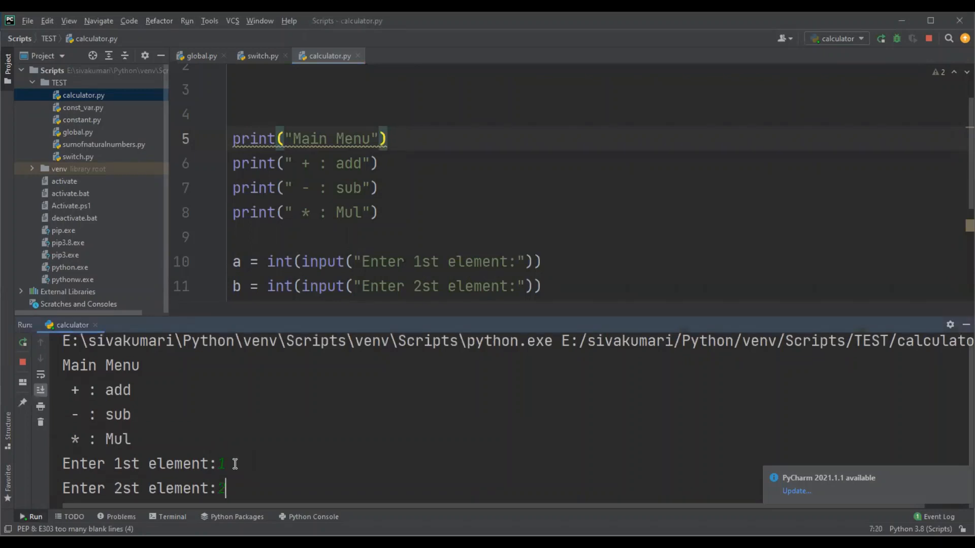
type("2")
key("Return")
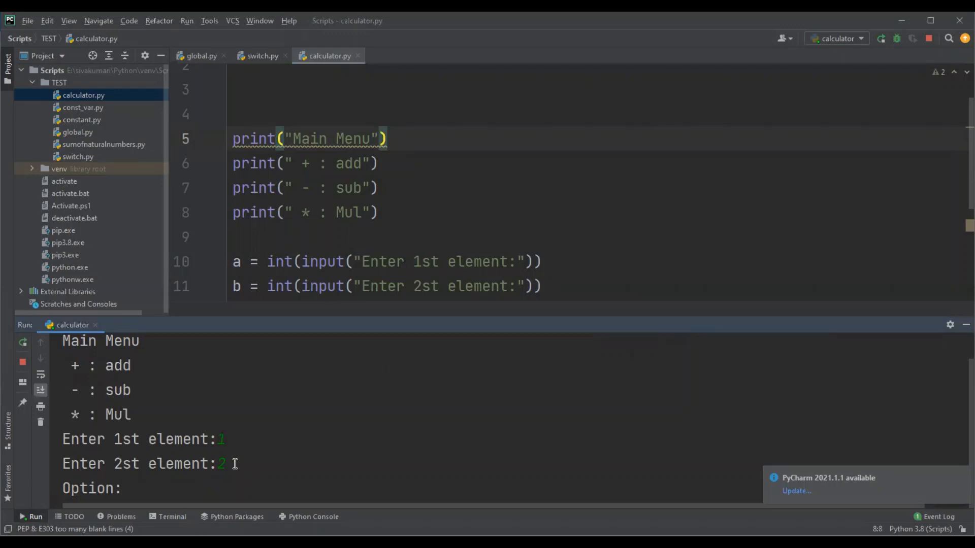
type("+")
key("Return")
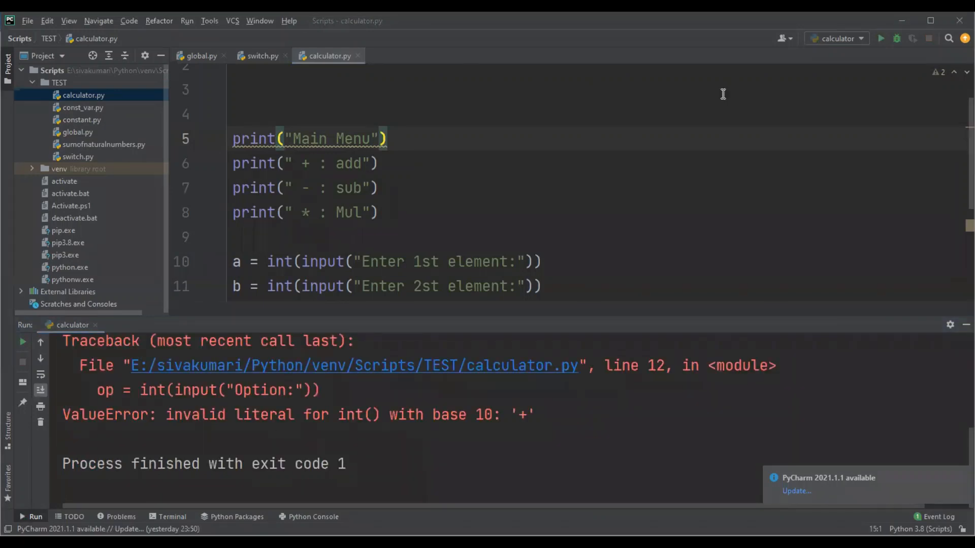
scroll(630, 265, "down", 4)
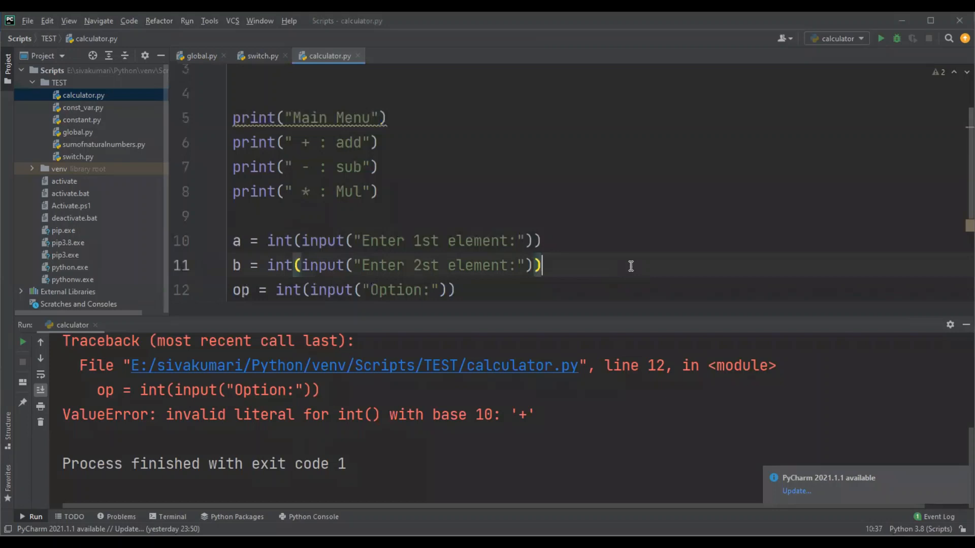
Step: Remove the int() conversion so op is read as a plain string
key("Up")
key("Up")
key("Up")
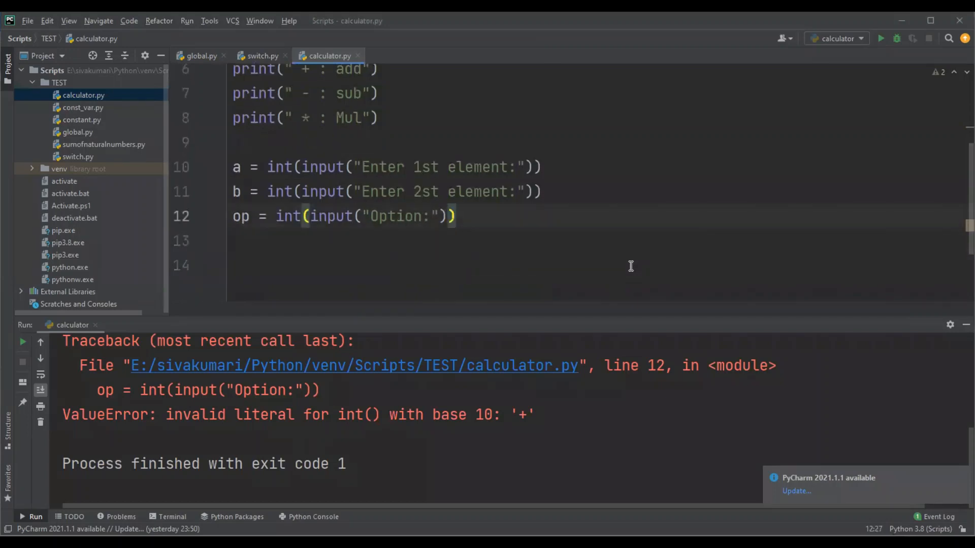
left_click(305, 216)
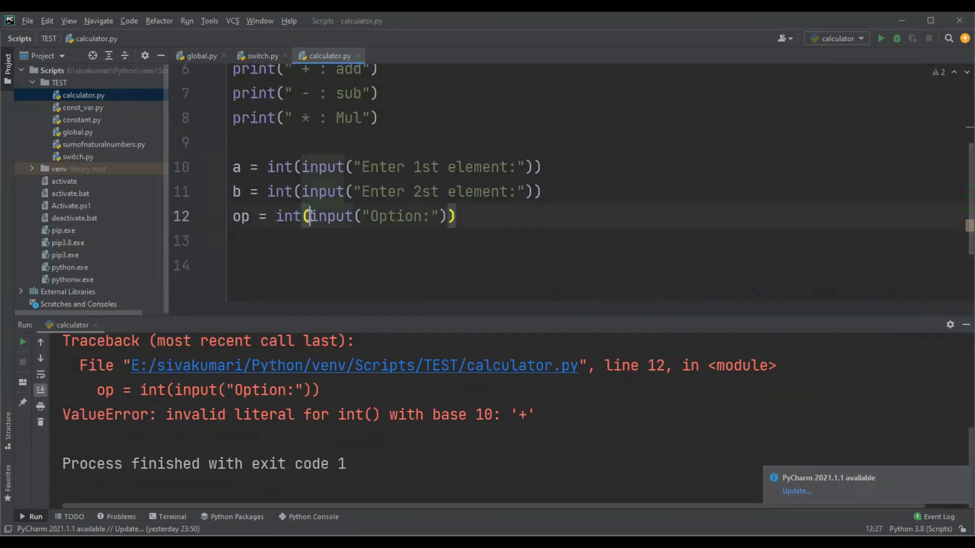
key("BackSpace")
key("BackSpace")
key("BackSpace")
key("BackSpace")
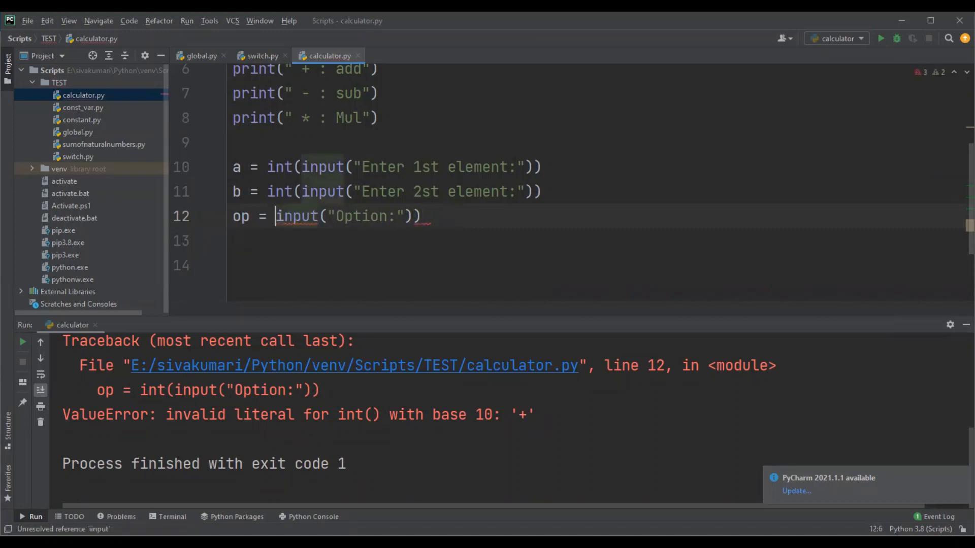
left_click(424, 217)
key("BackSpace")
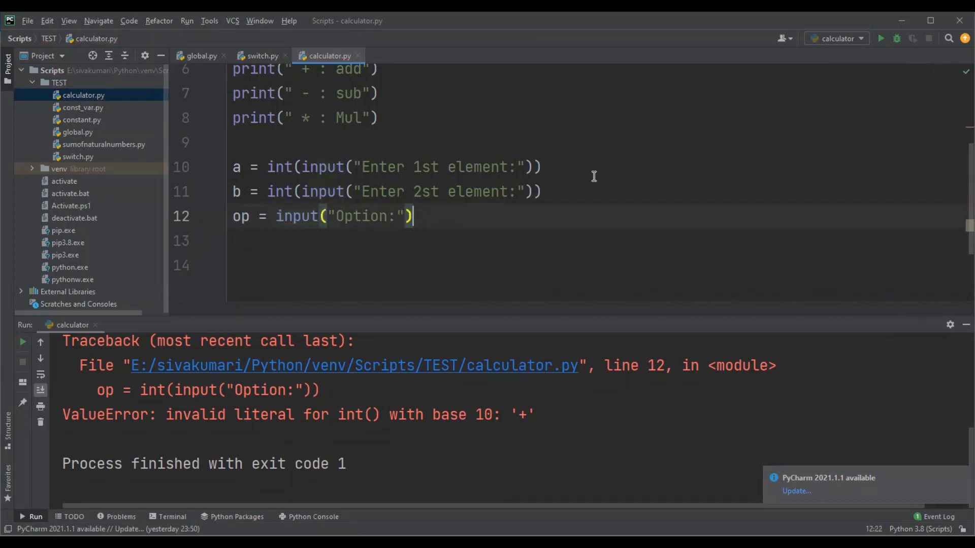
Step: Rerun calculator.py and enter 1, 2 and +, finishing with exit code 0
right_click(594, 171)
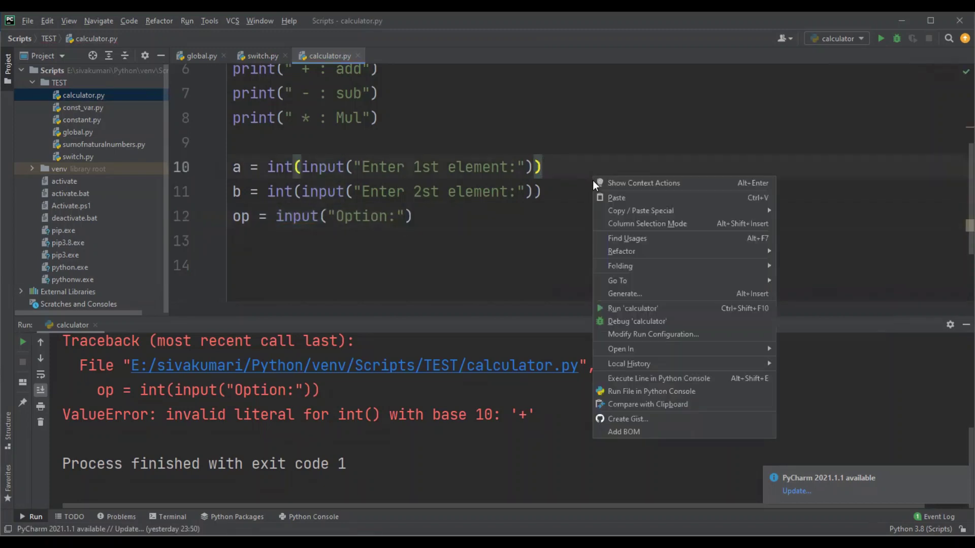
left_click(641, 310)
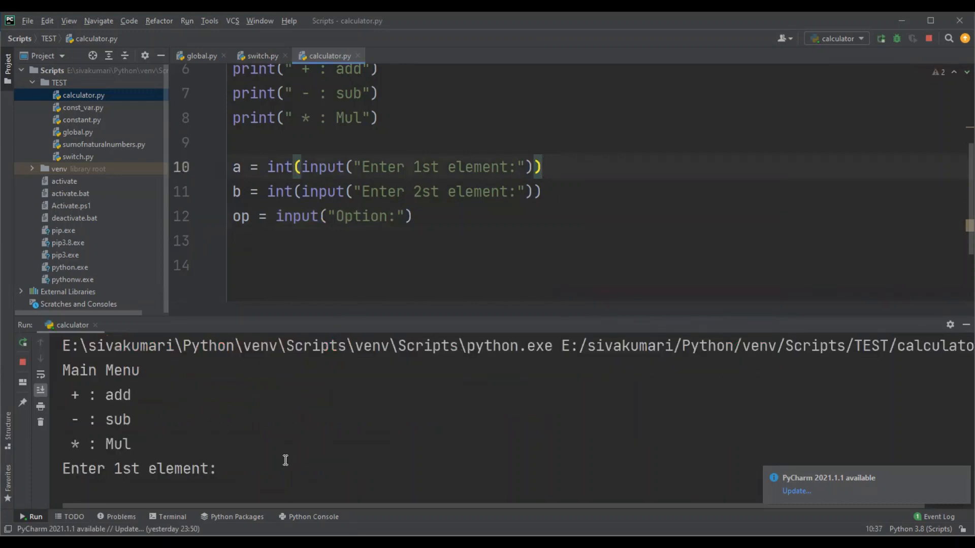
left_click(286, 461)
type("1")
key("Return")
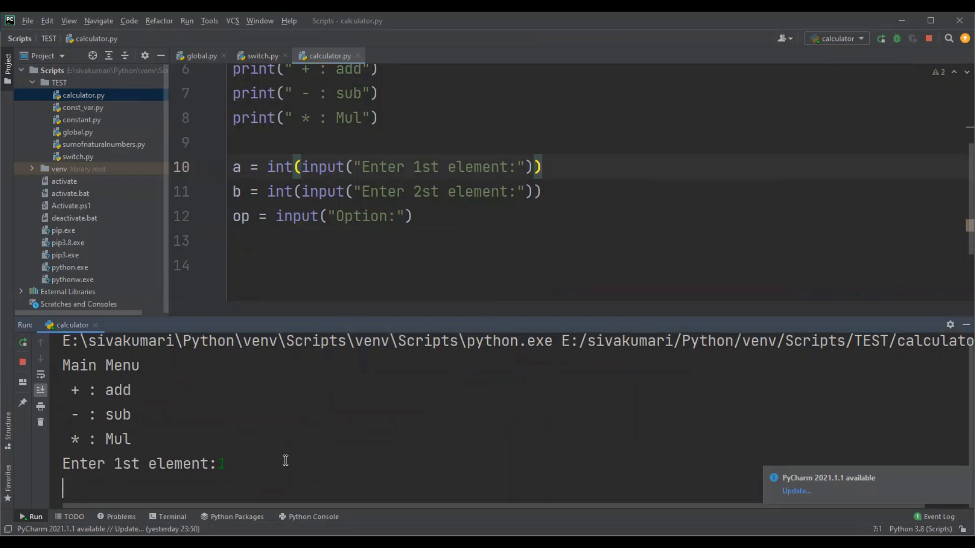
type("2st element:")
key("Return")
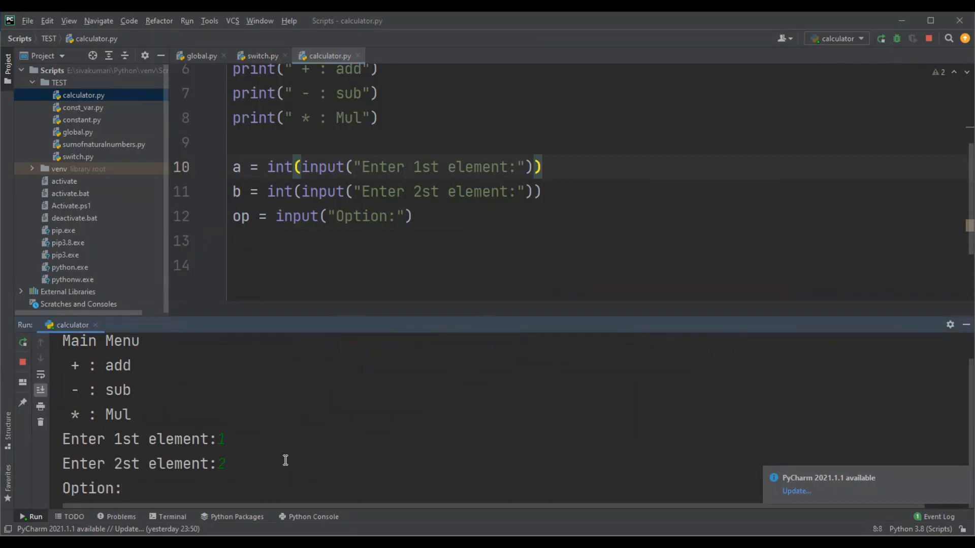
type("+")
key("Return")
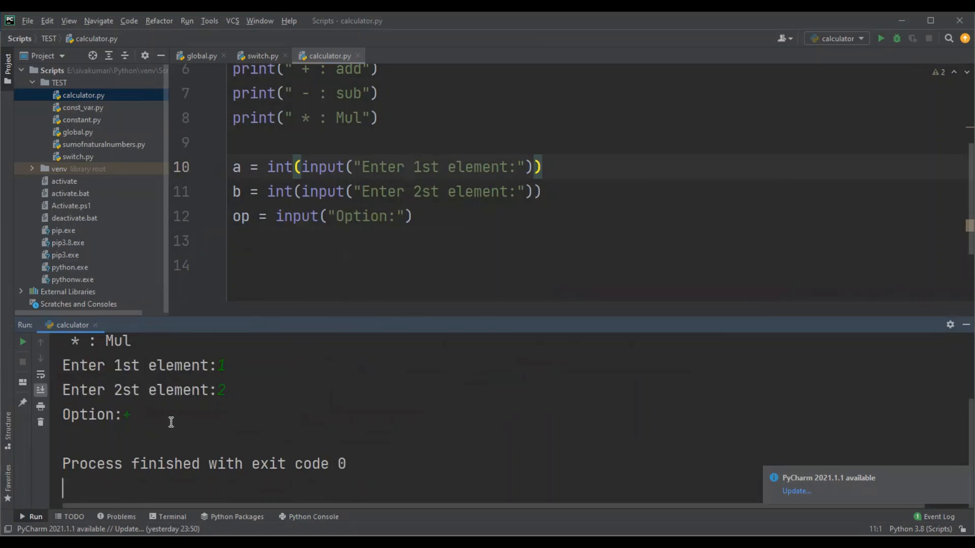
Step: At the top of the file write d1 = { '+': add, '-': sub, '*': mul } on separate lines
left_click(377, 193)
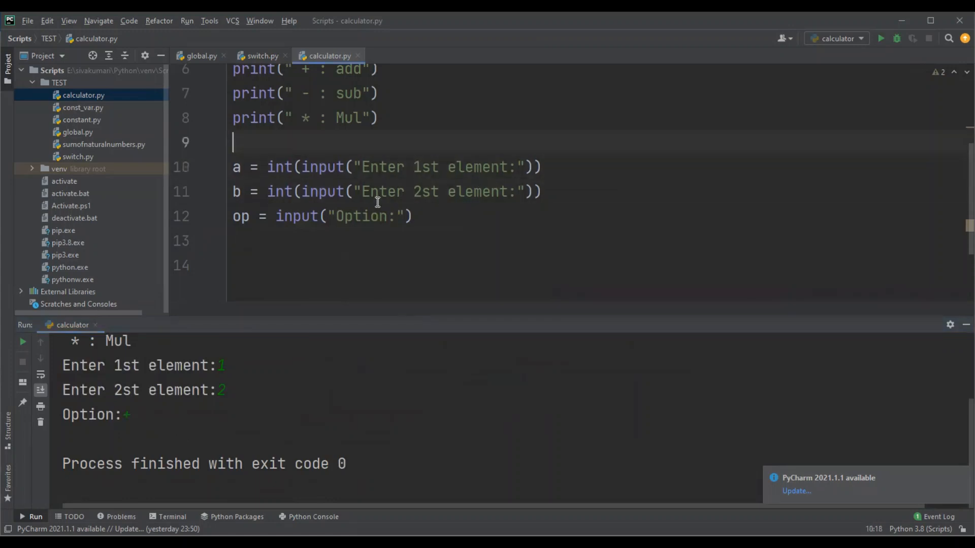
key("Up")
key("Up")
key("Up")
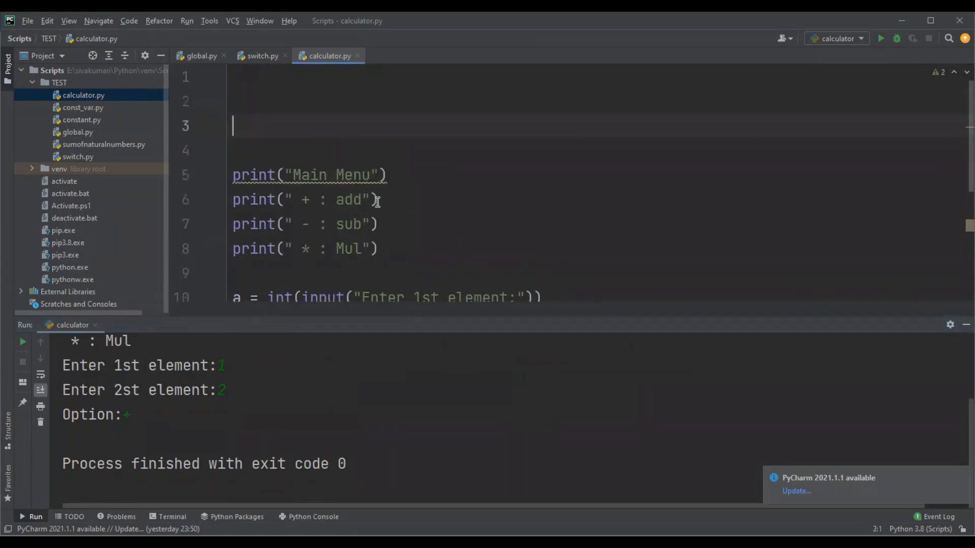
key("Down")
key("Up")
key("Up")
key("Down")
key("Up")
type("d1 = ")
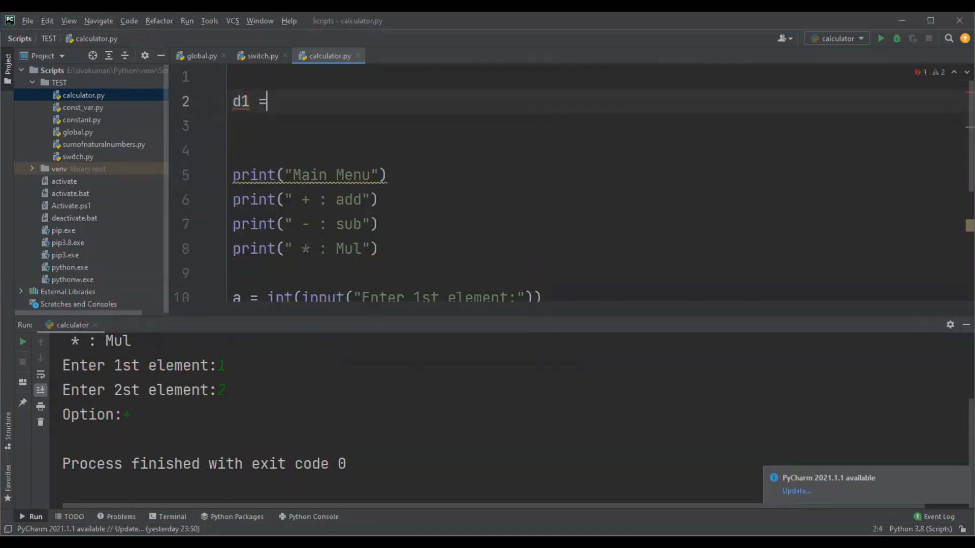
type("{")
key("Return")
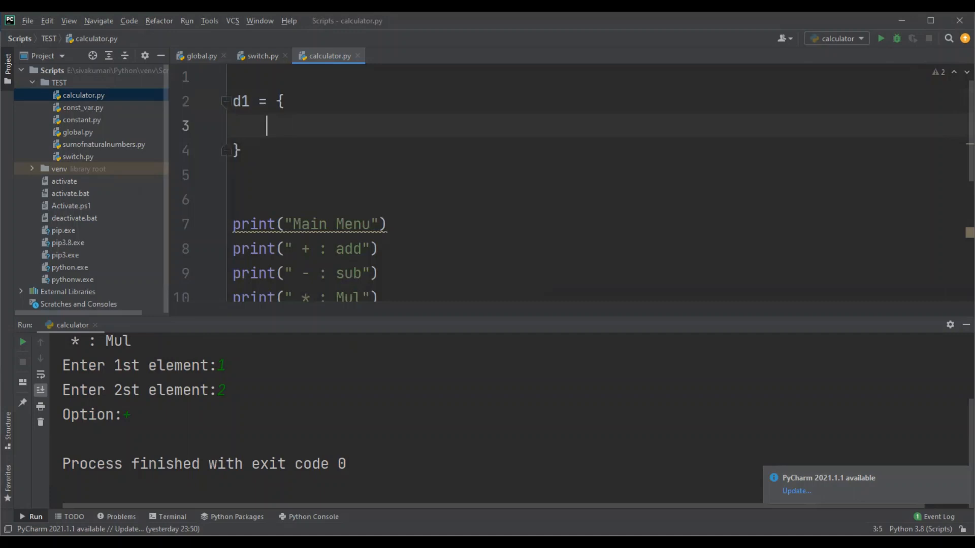
key("BackSpace")
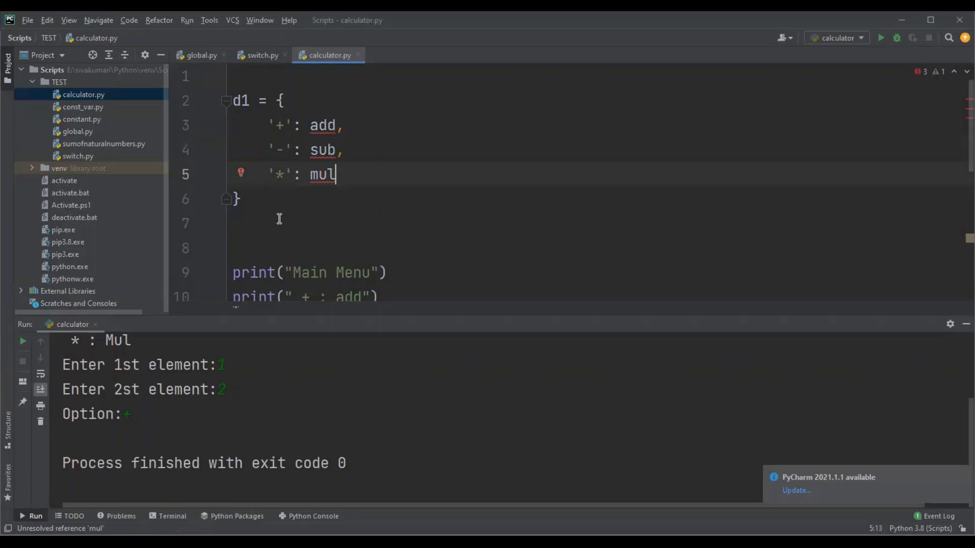
Step: Below d1, define def calc(op): and start its body
left_click(243, 227)
key("Return")
type("def ")
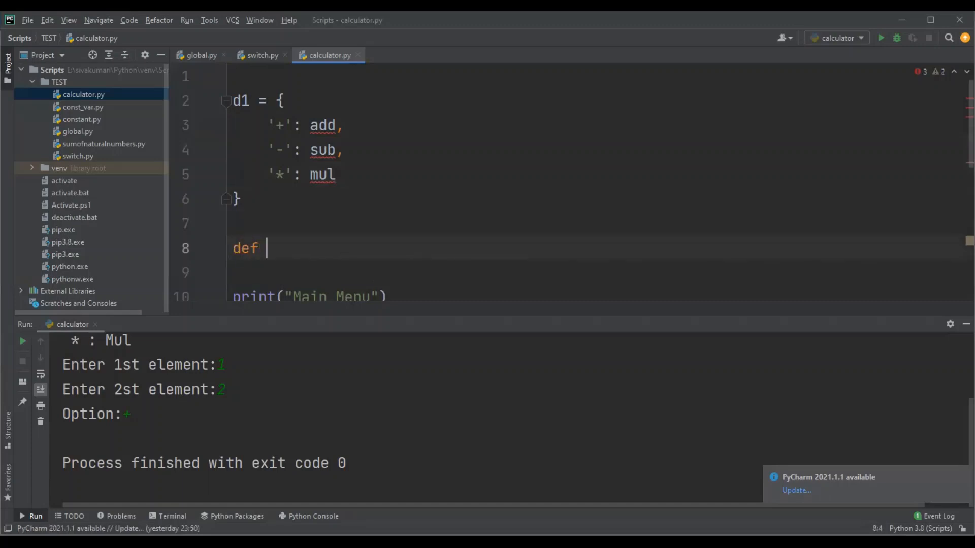
type("calc")
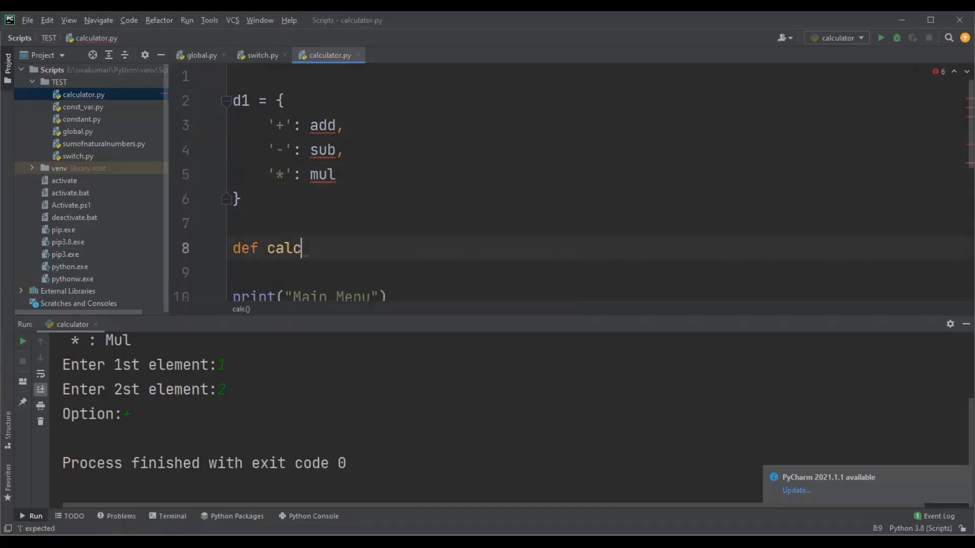
type("()")
key("Left")
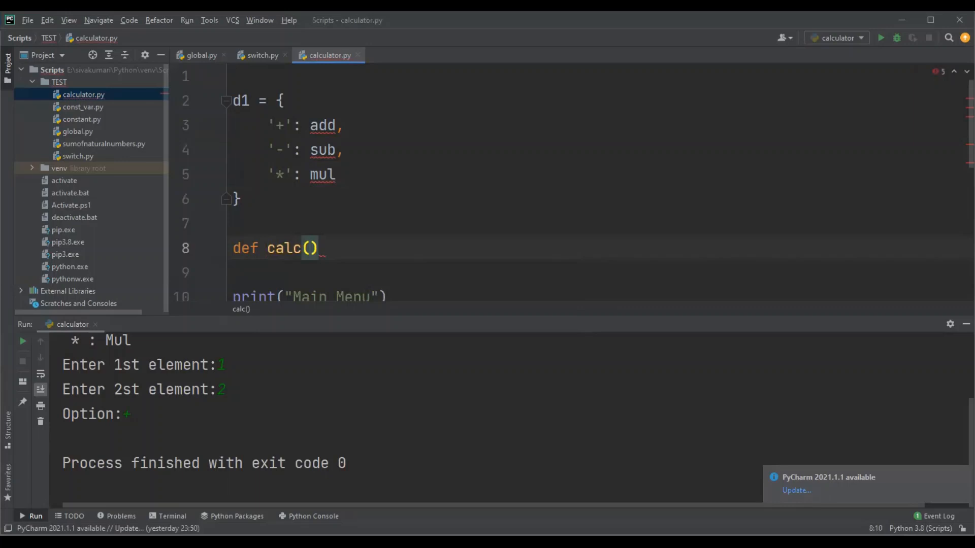
type("op")
key("Right")
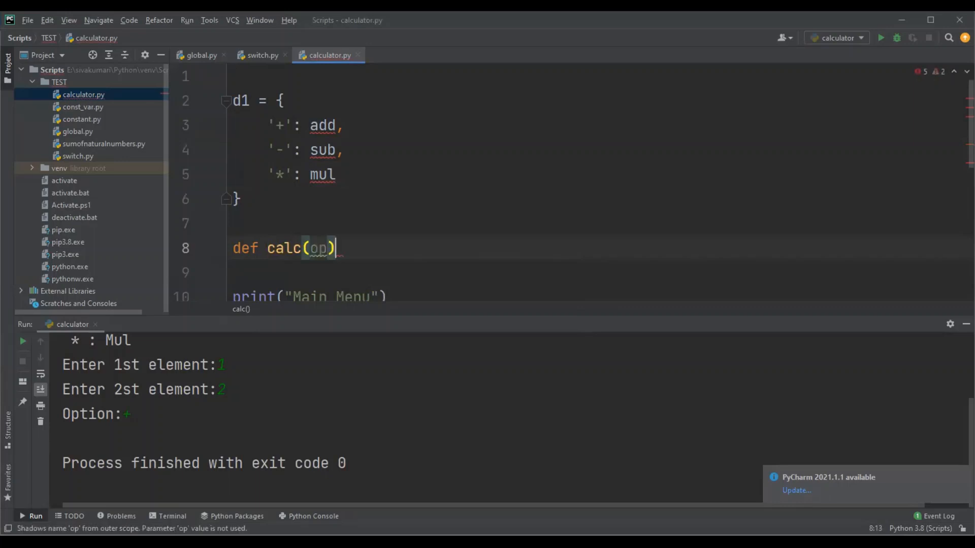
type(":")
key("Return")
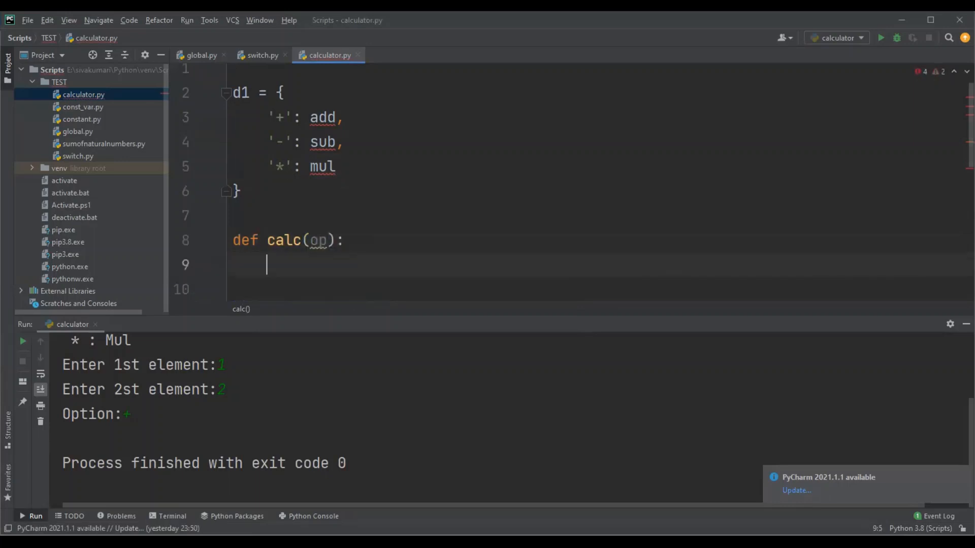
type("func =")
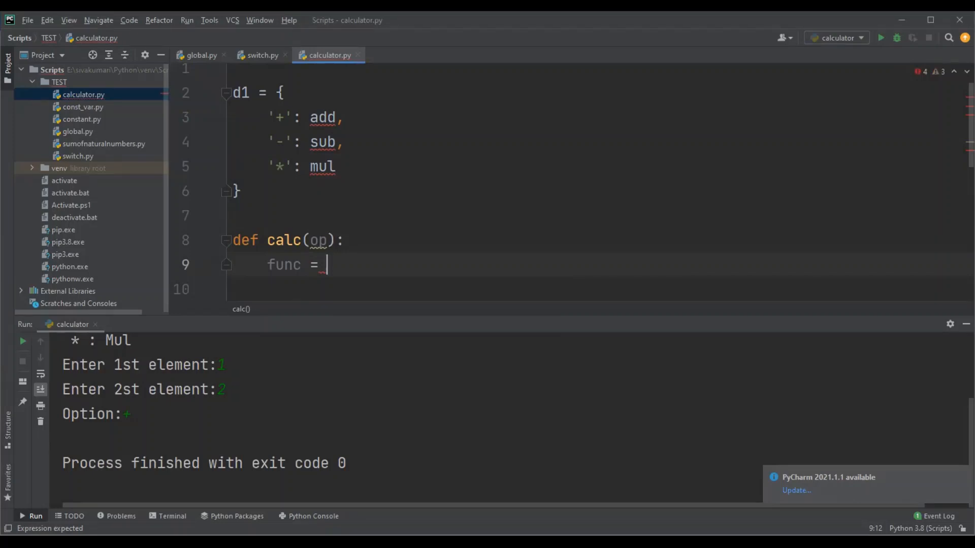
type("d1")
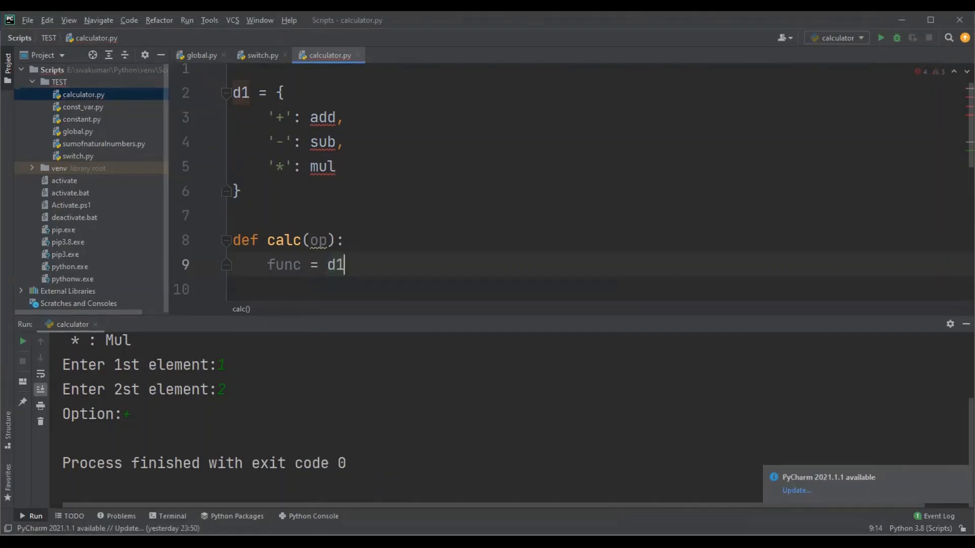
type(".get")
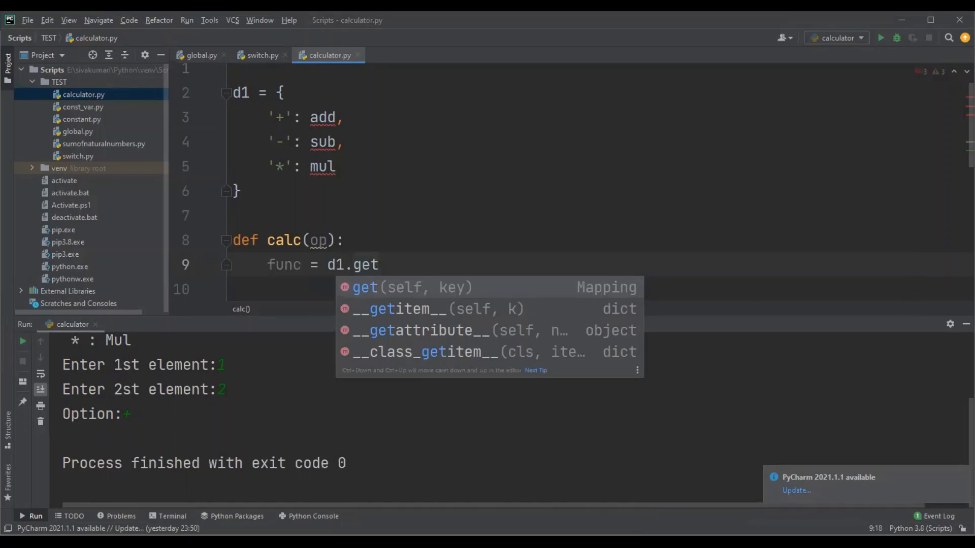
type("(")
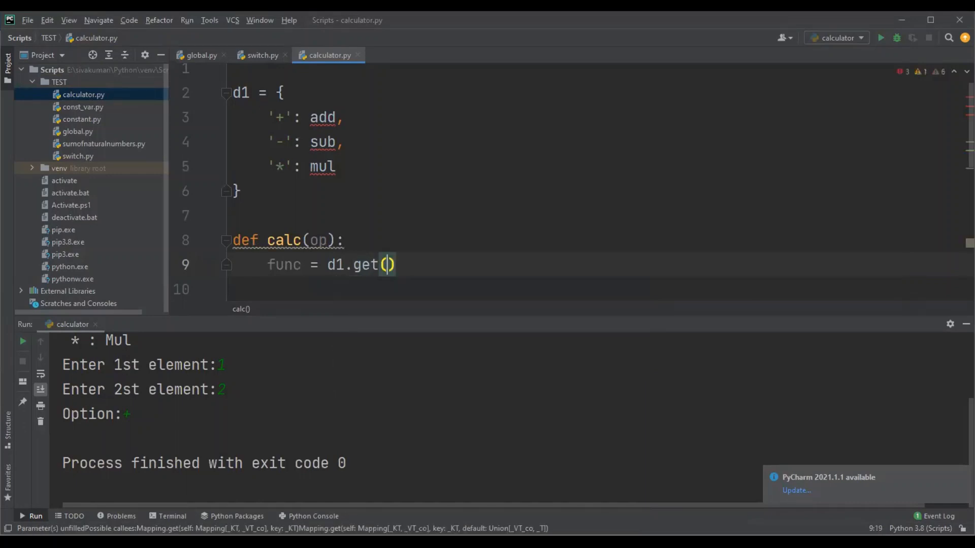
type("op")
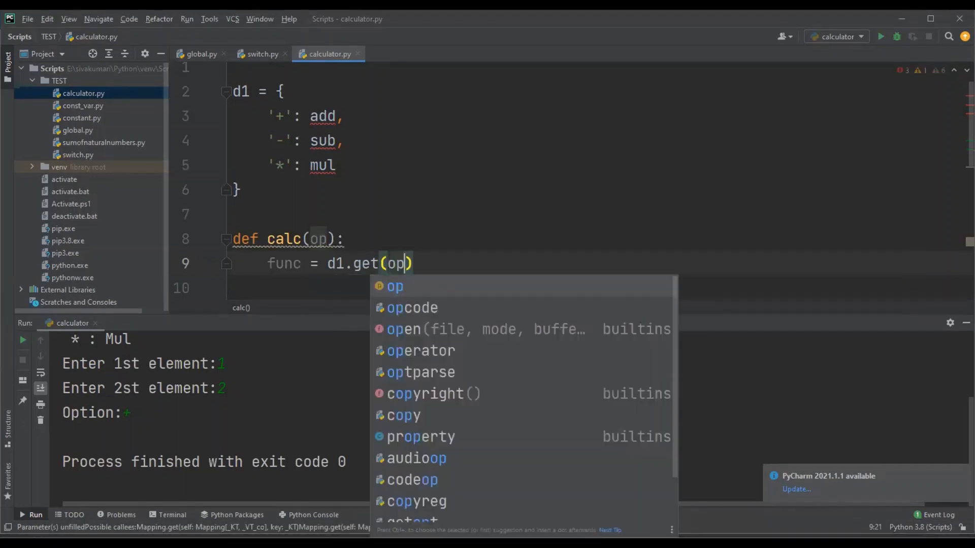
type(" , ")
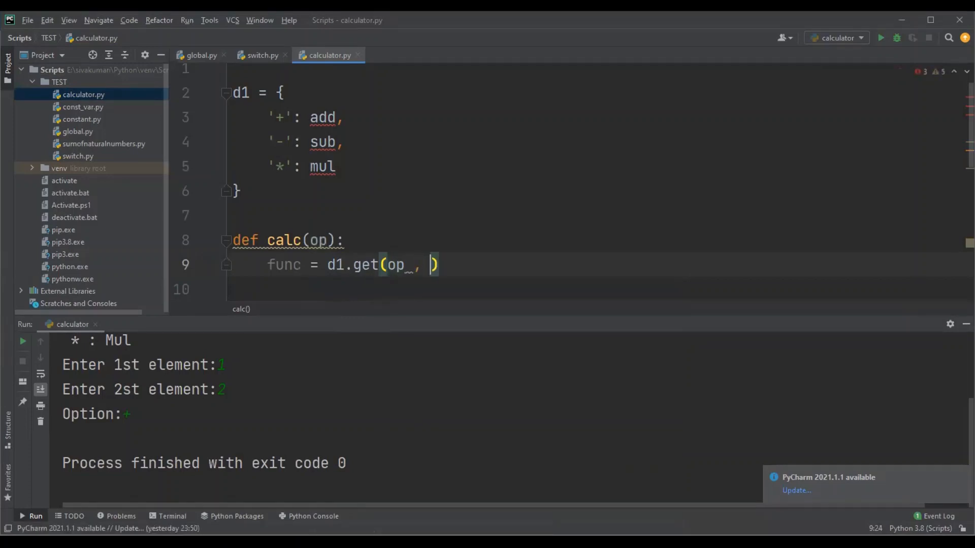
type("\"")
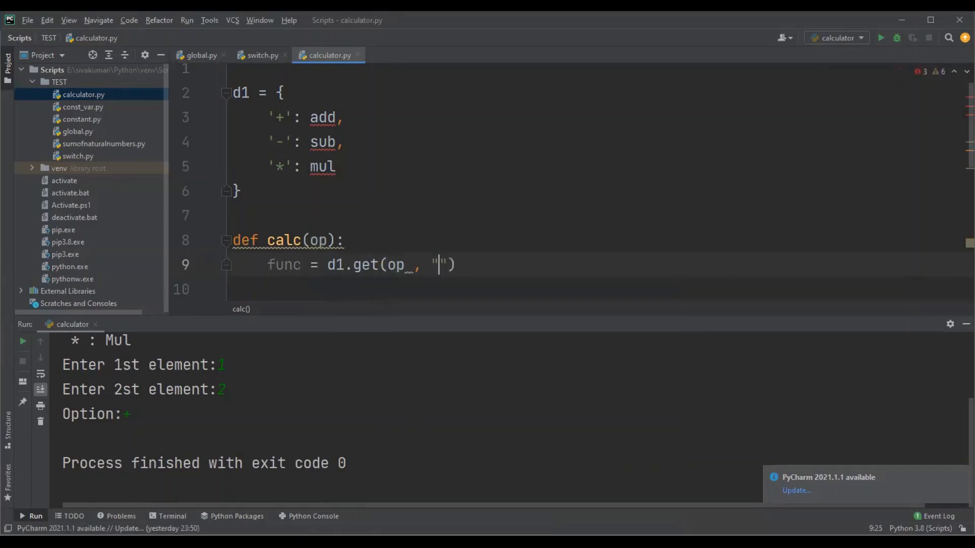
type("N")
Step: Write the body func = d1.get(op, None) and return func(a,b)
key("BackSpace")
key("Right")
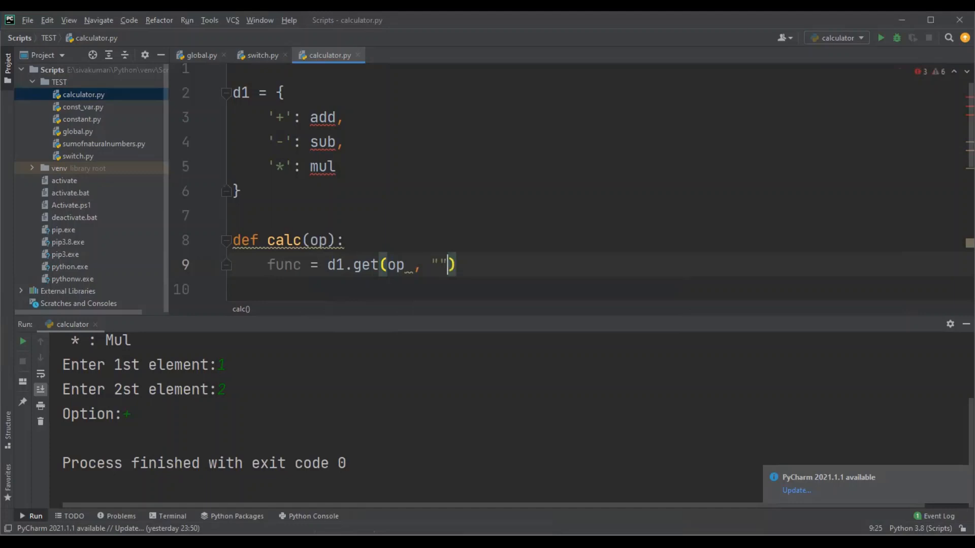
key("BackSpace")
key("BackSpace")
type("No")
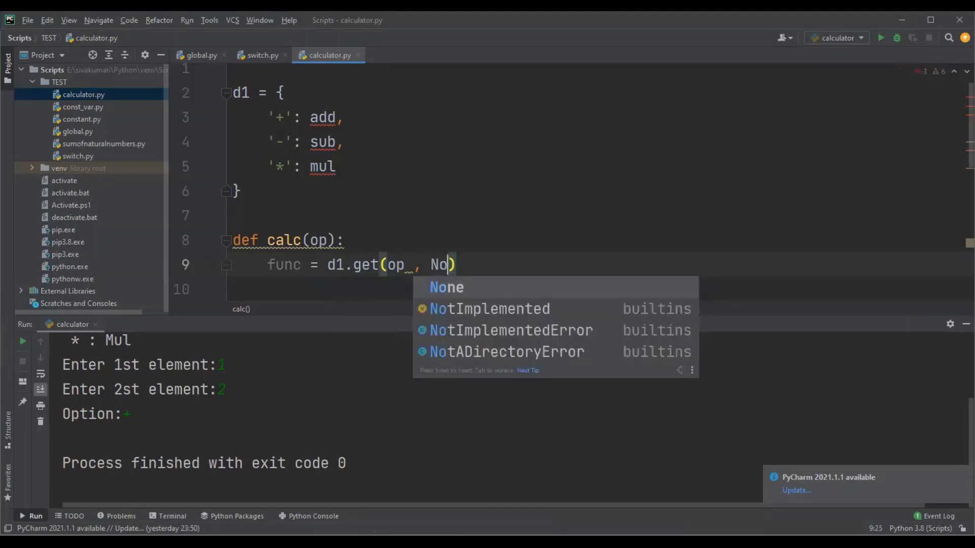
key("Tab")
key("End")
key("Return")
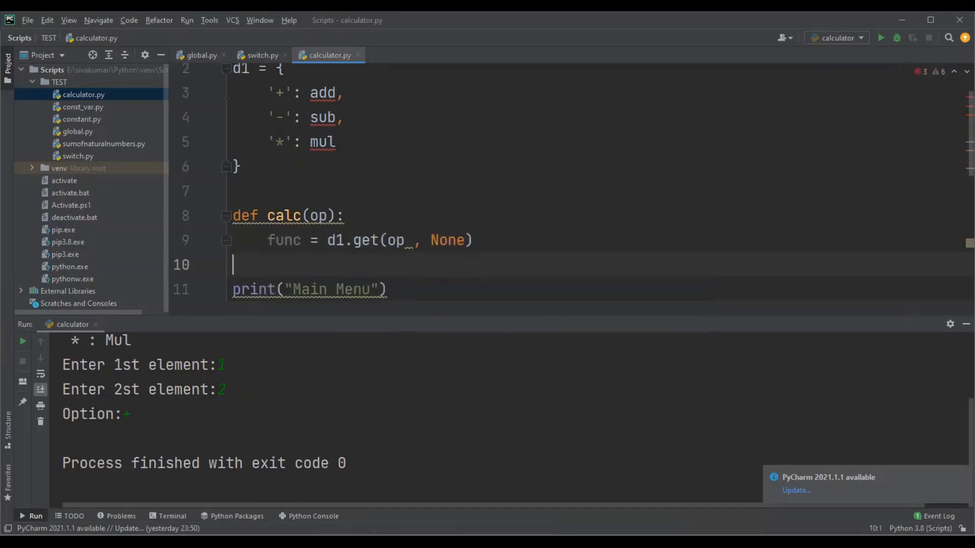
type("retu")
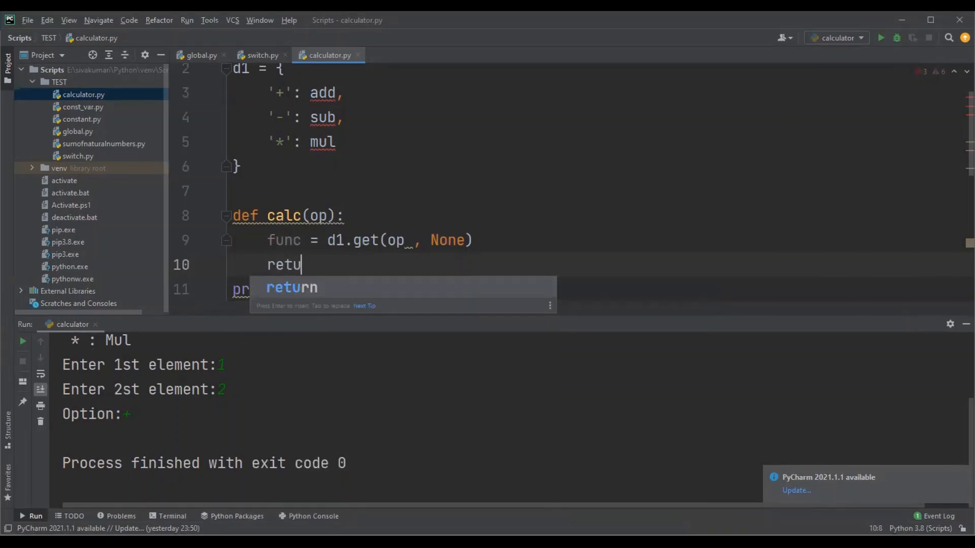
type("rn ")
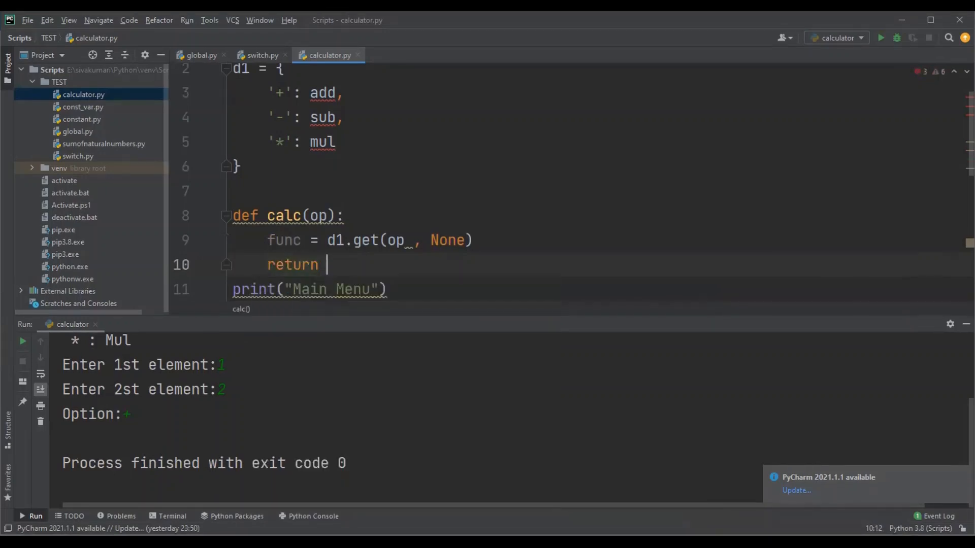
type("func")
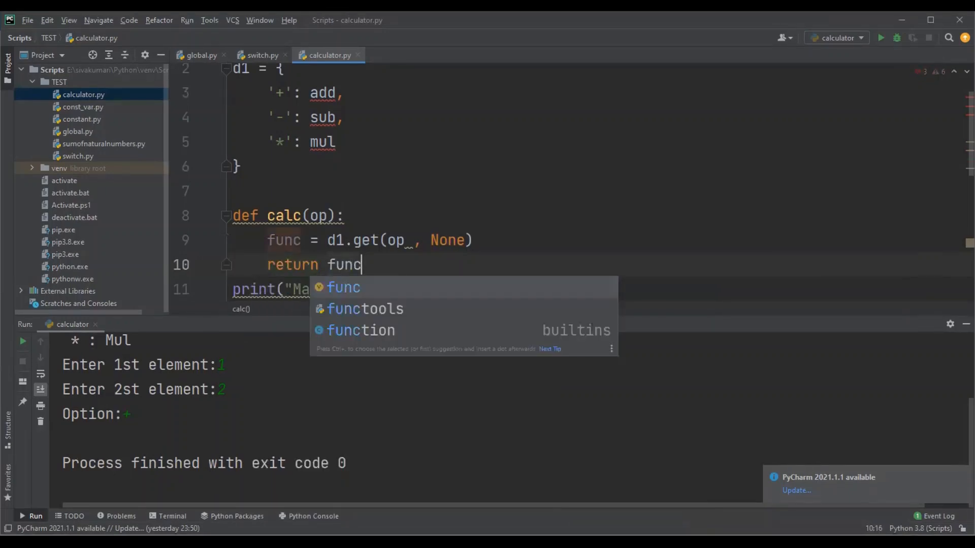
type("(")
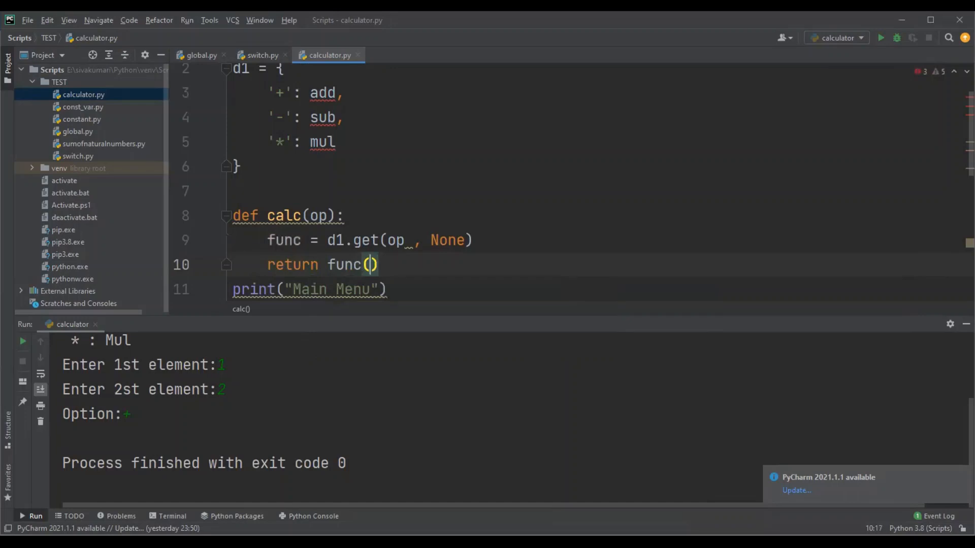
type("a,")
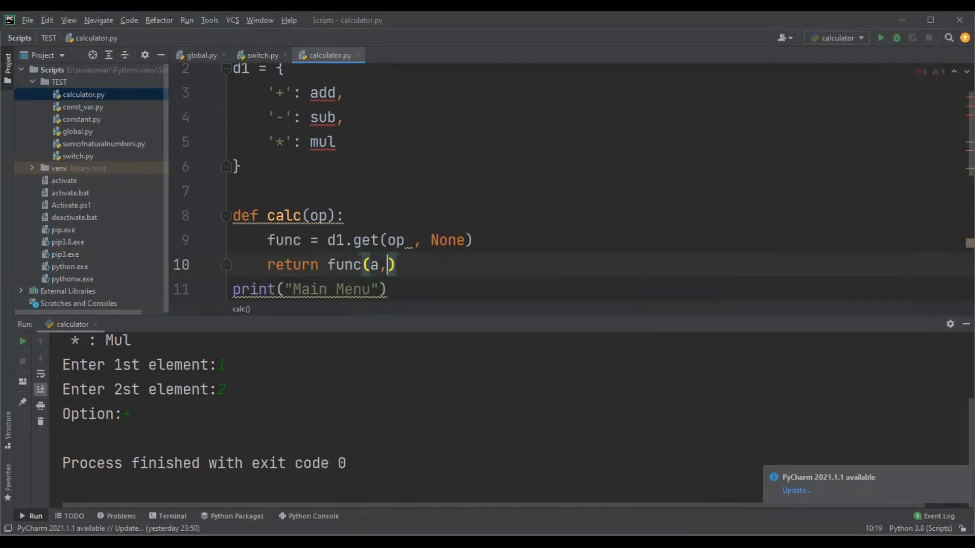
type("b")
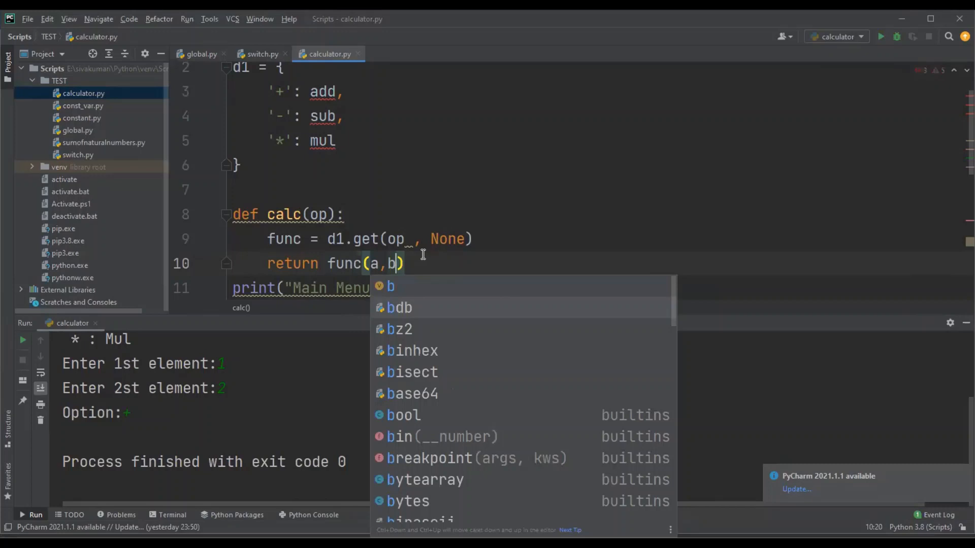
key("Escape")
key("shift+Return")
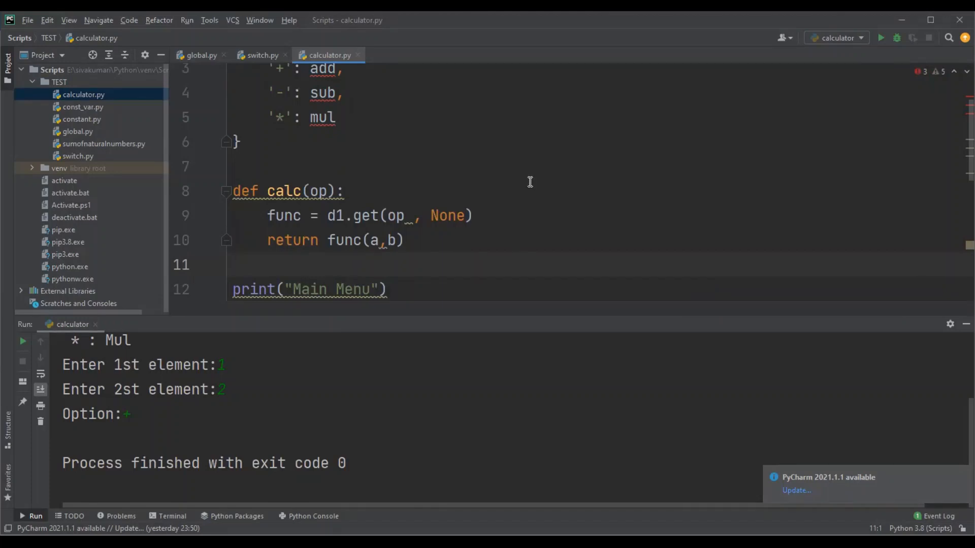
Step: Run calculator.py, getting NameError: name 'add' is not defined, and jump to the file top
key("Up")
key("Up")
key("Up")
key("End")
right_click(535, 244)
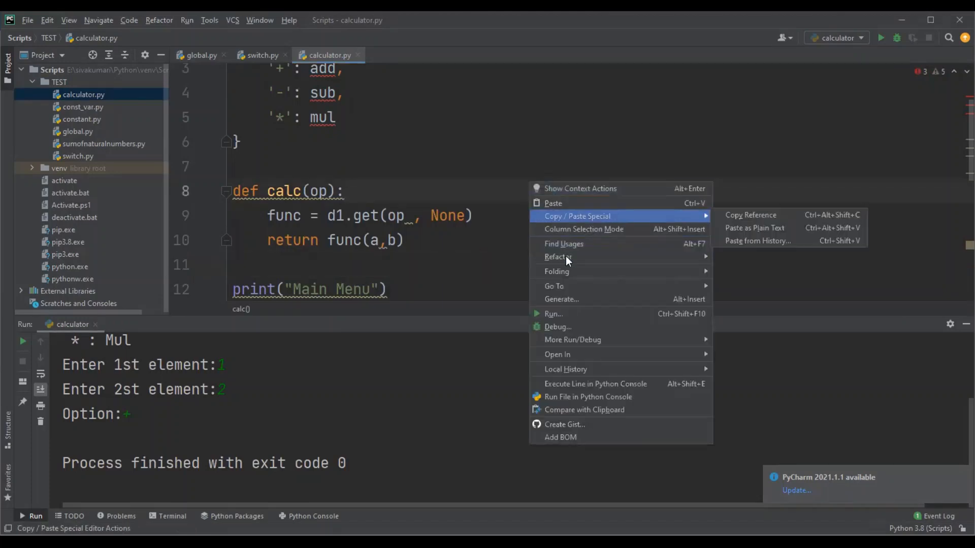
left_click(554, 312)
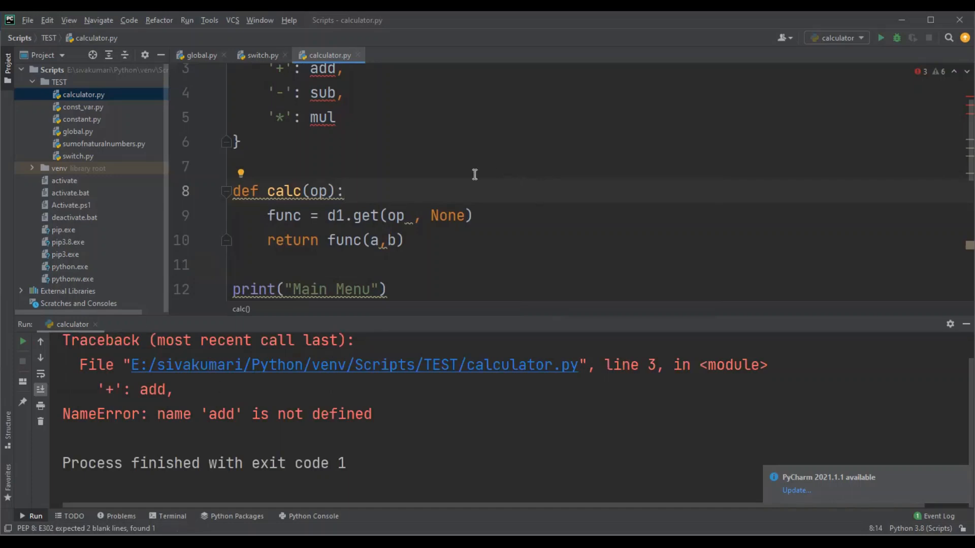
key("Up")
key("Up")
key("Up")
key("Up")
key("Up")
key("Up")
key("Up")
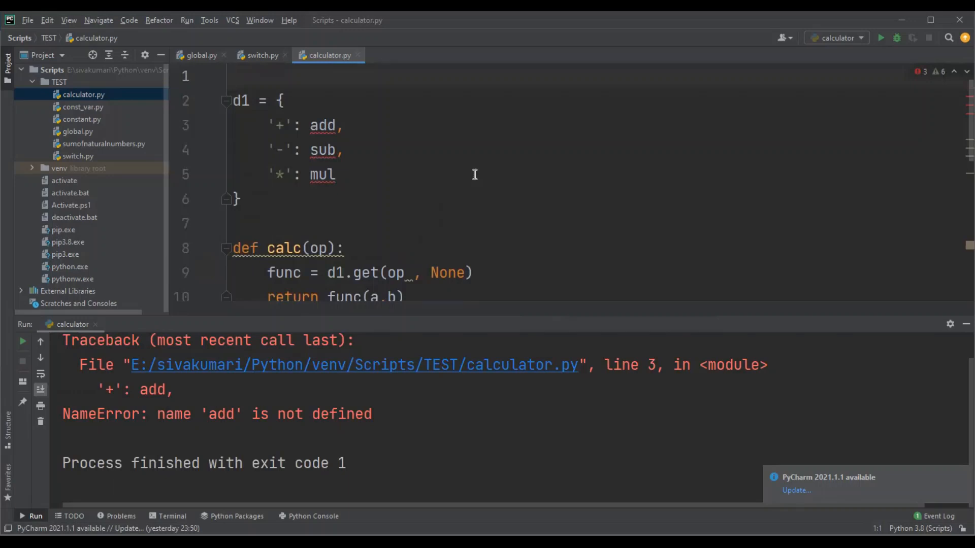
Step: At the top of the file define add(a,b) returning a+b
key("Return")
key("Up")
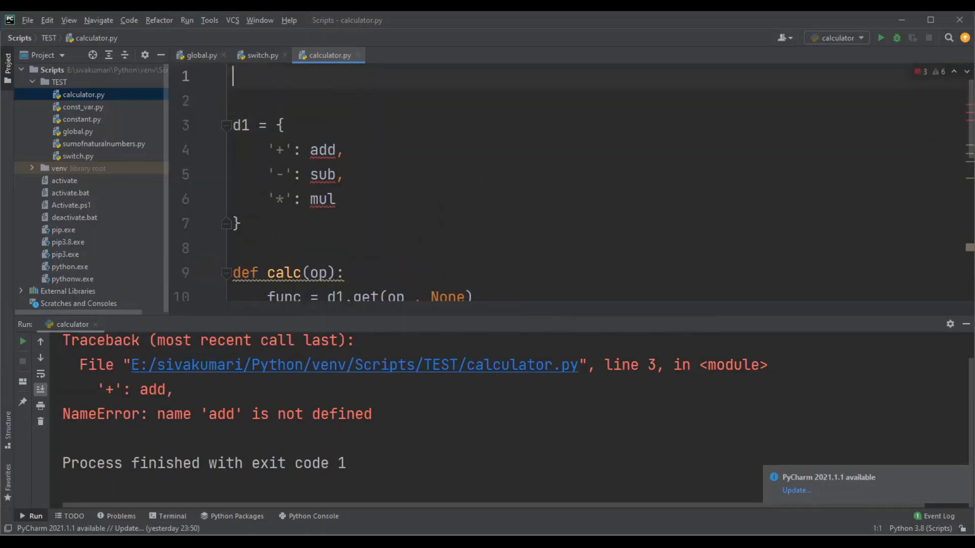
type("def ")
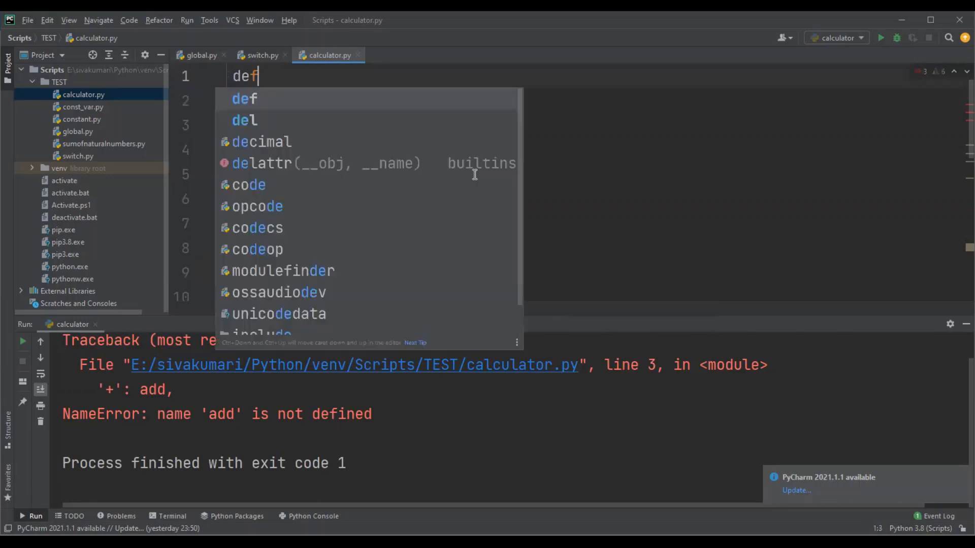
type("add")
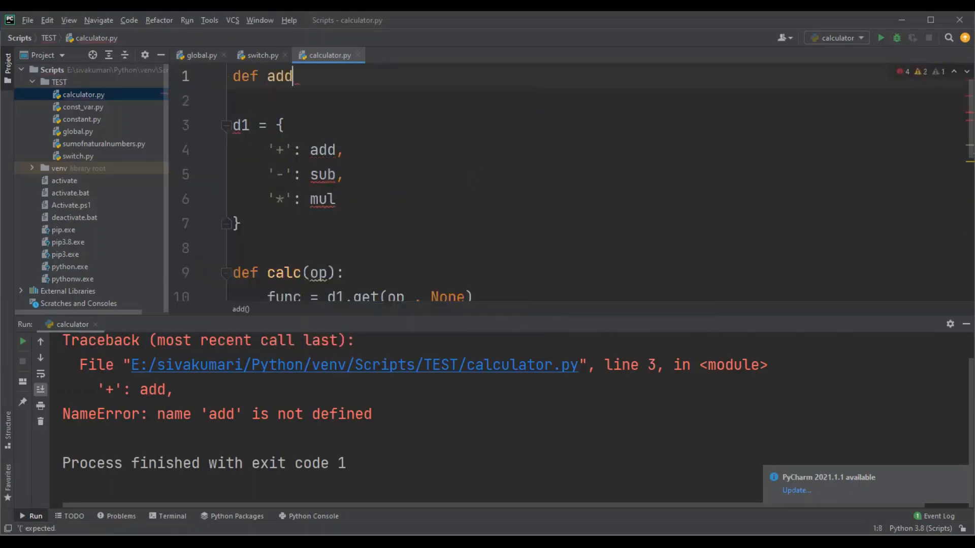
type("(")
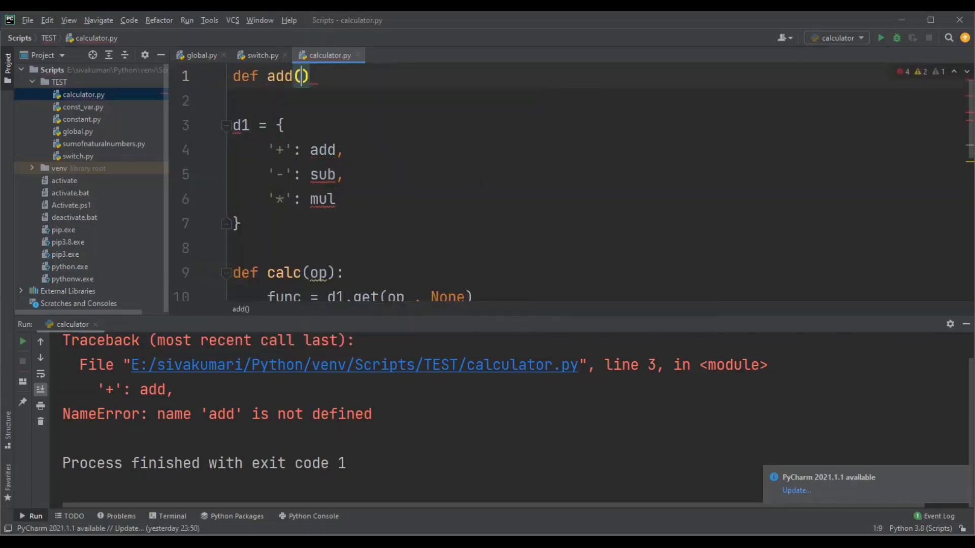
type("a,b")
key("Right")
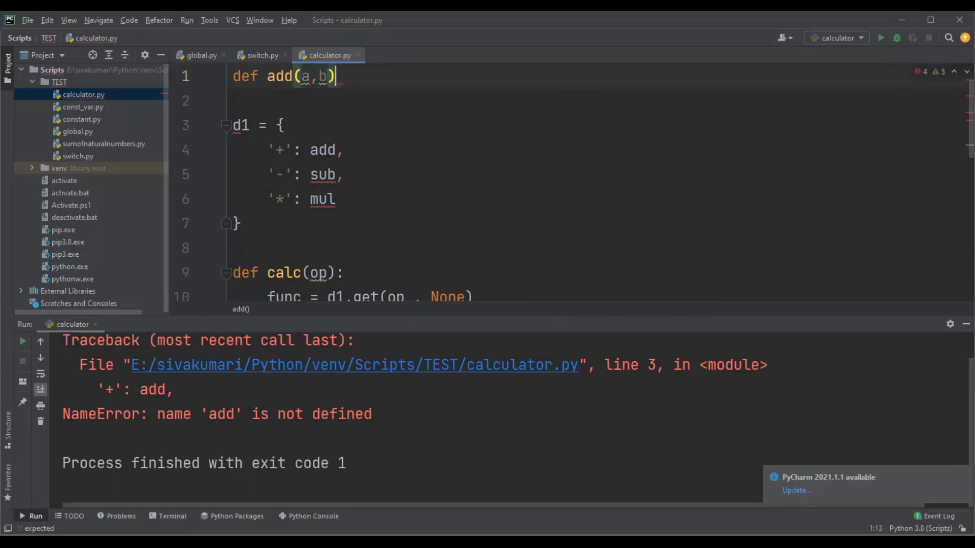
type(":")
key("Return")
type("re")
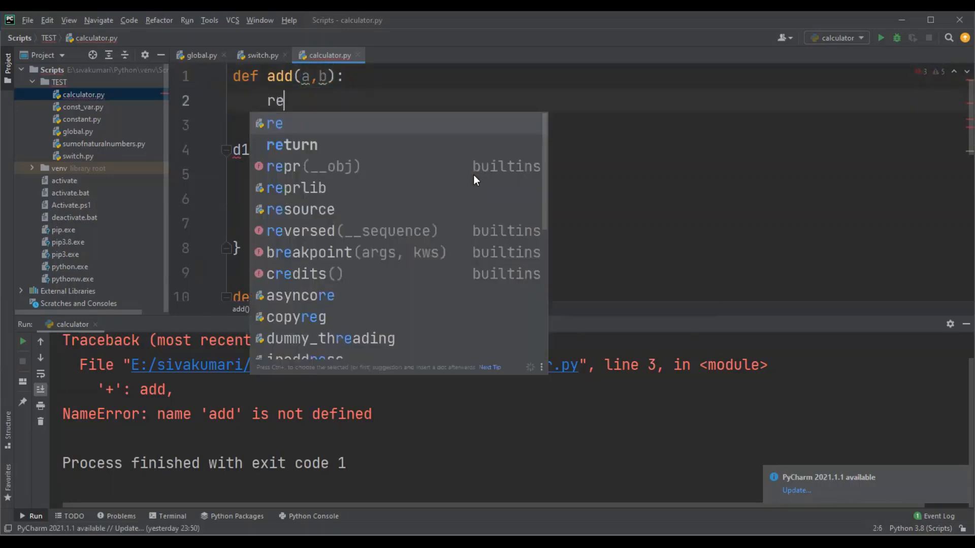
type("turn ")
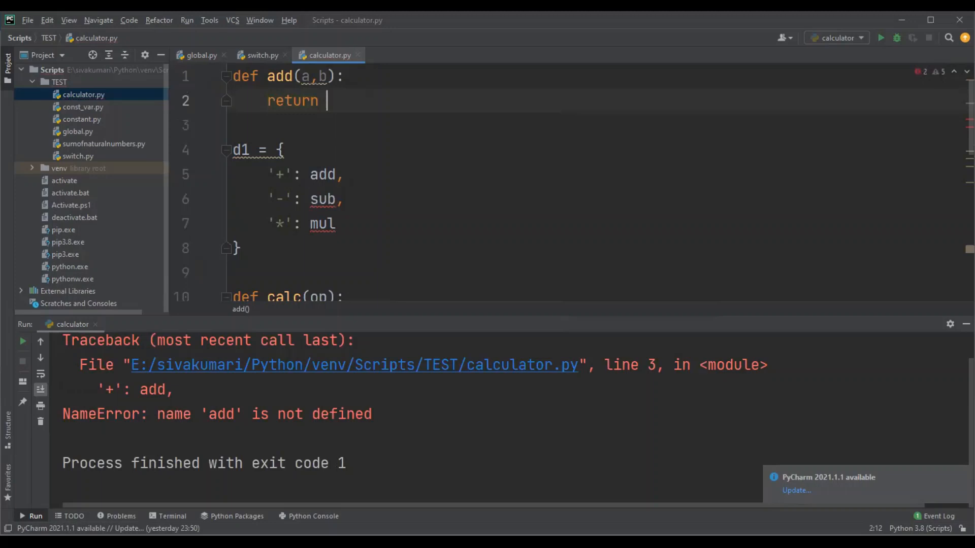
type("a+b")
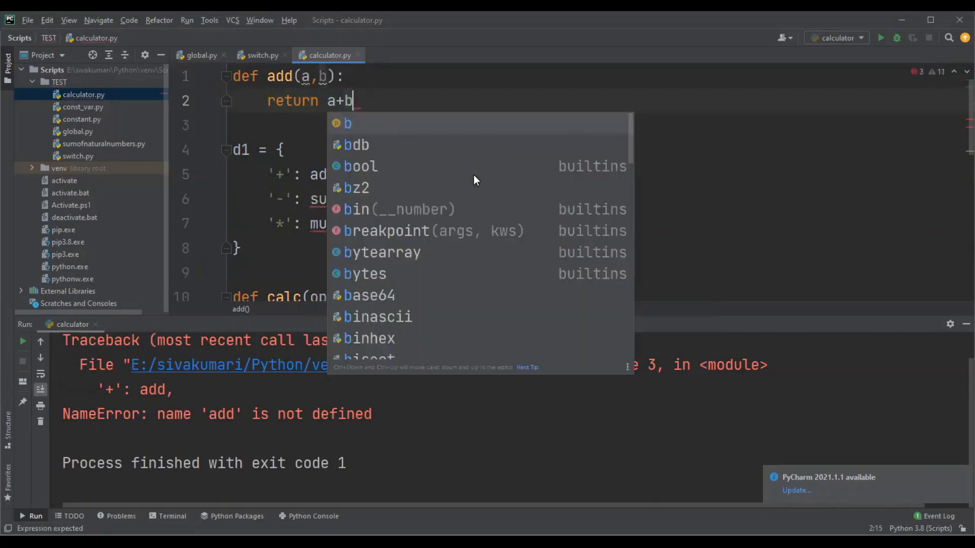
key("Escape")
key("Return")
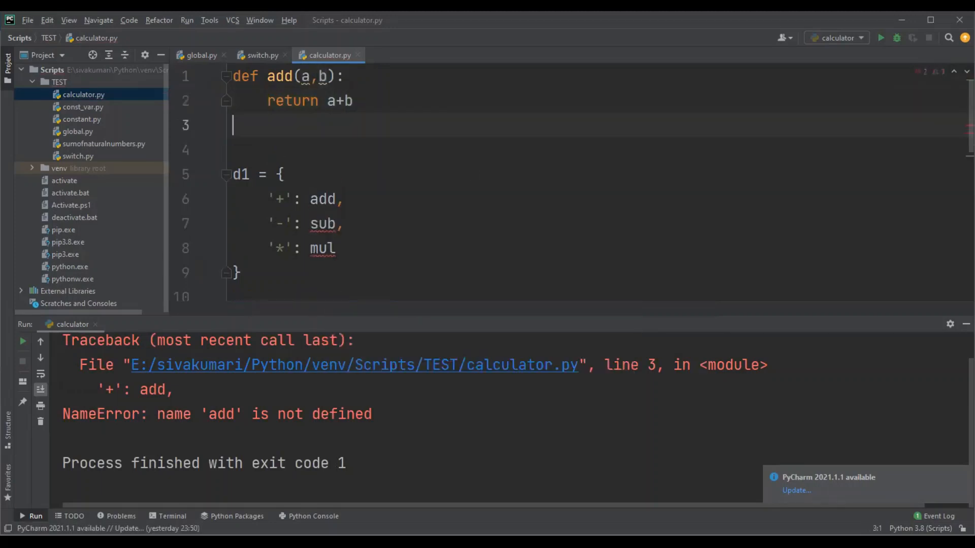
key("Return")
type("def ")
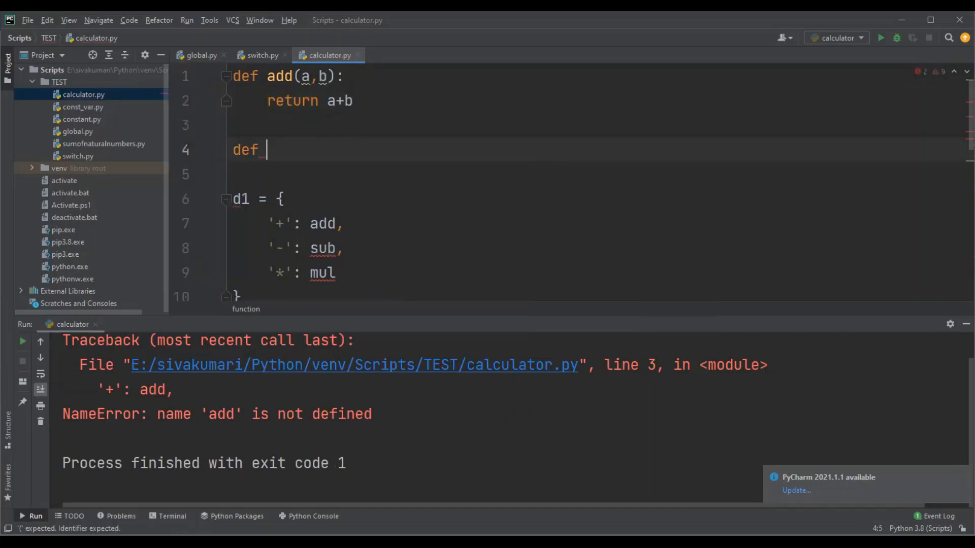
type("sub")
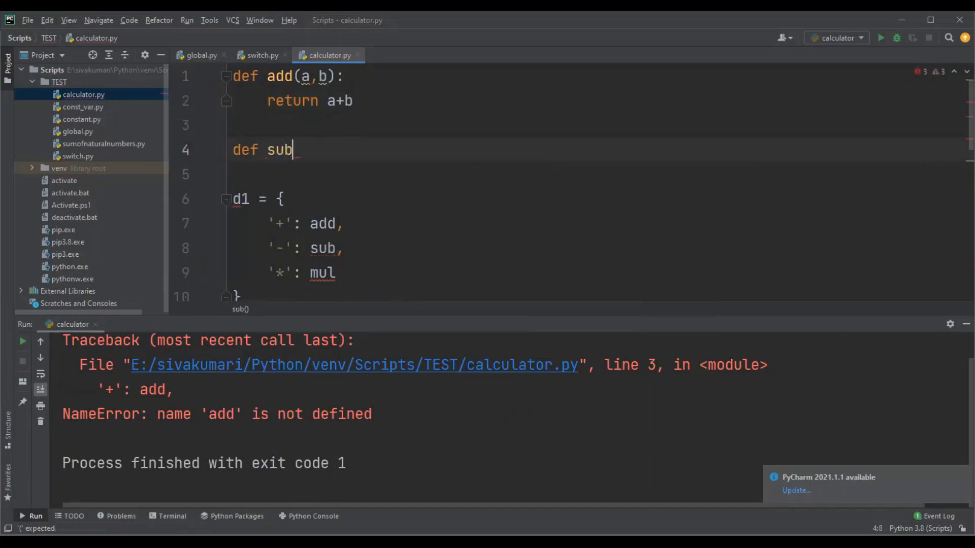
type("(a,")
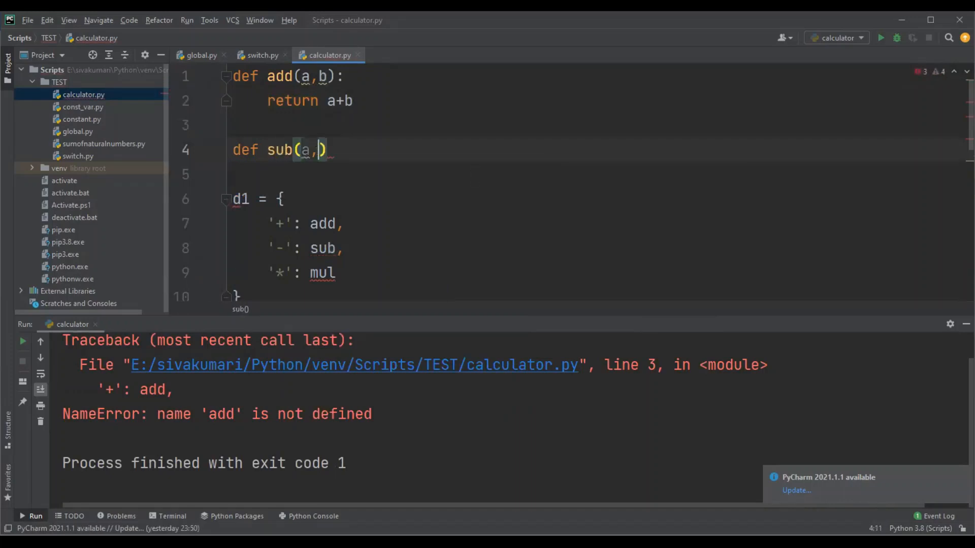
type("b")
Step: Define sub(a,b) returning a-b and mul(a,b) returning a*b
key("Right")
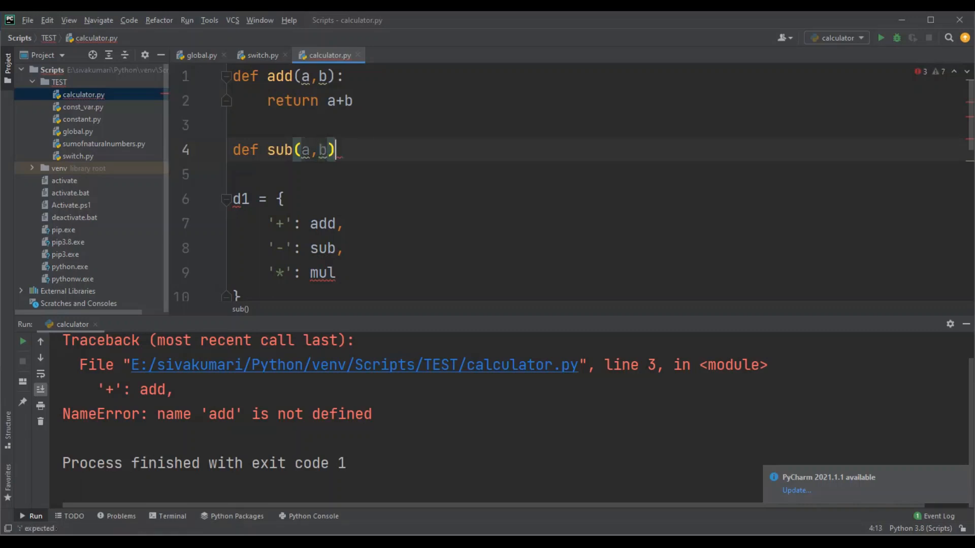
type(":")
key("Return")
type("ret")
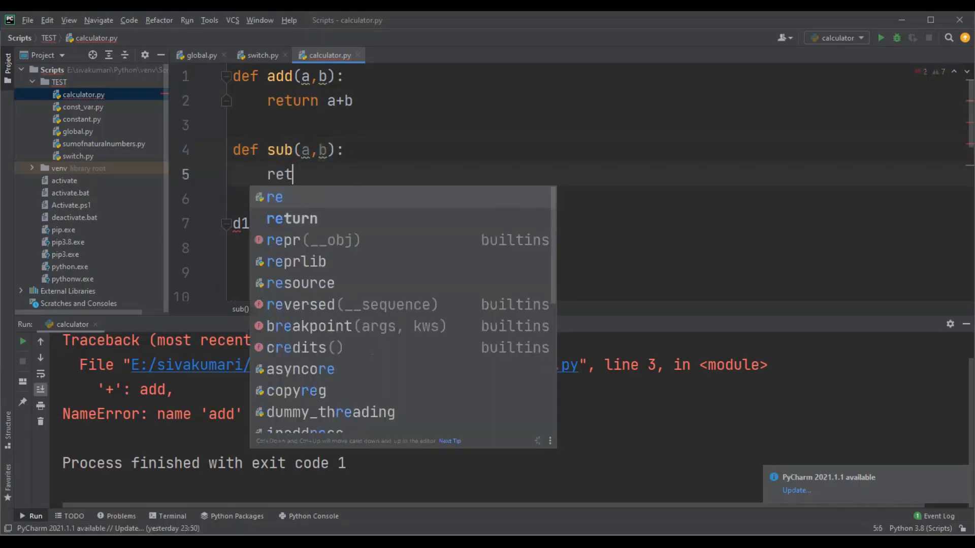
type("urn a")
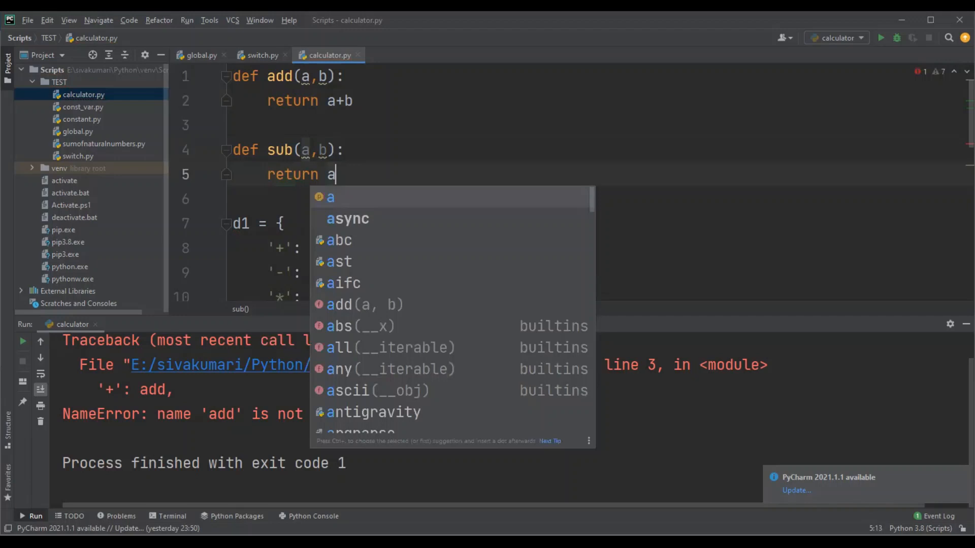
type("-b")
key("Escape")
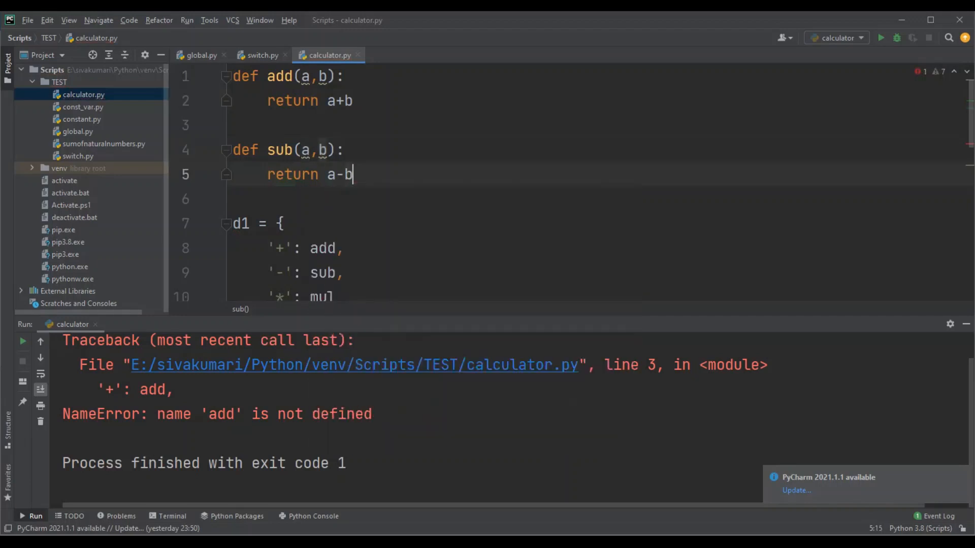
key("Return")
key("Return")
type("de")
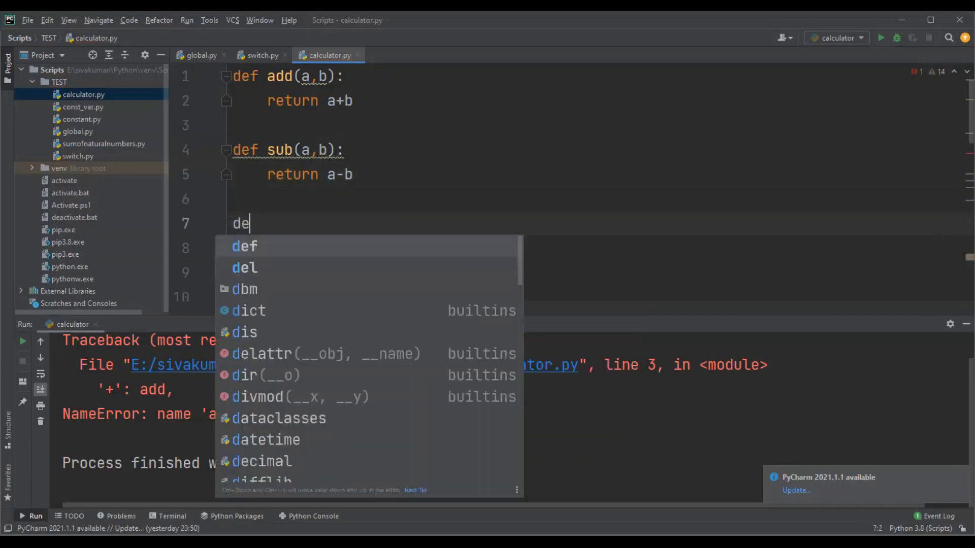
type("f")
key("BackSpace")
type("m")
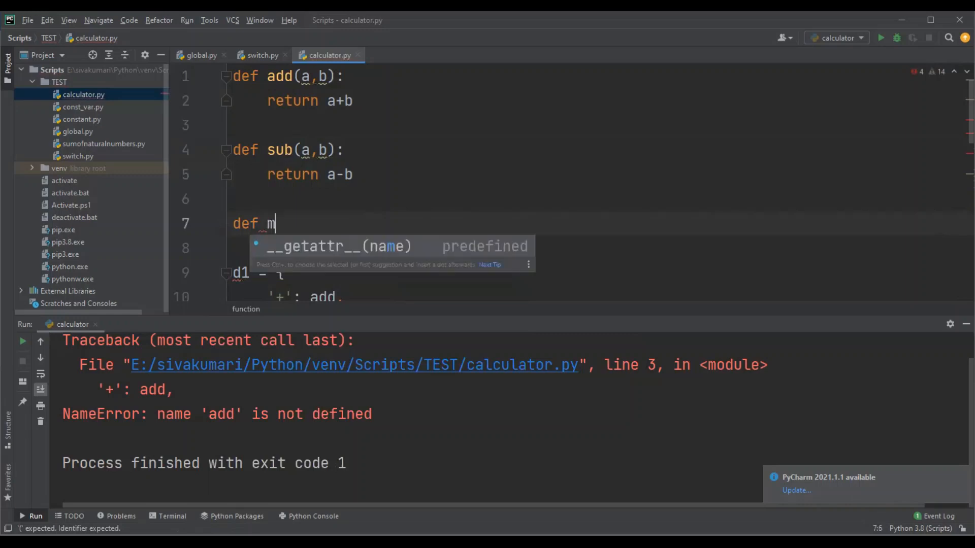
type("ul()")
key("Left")
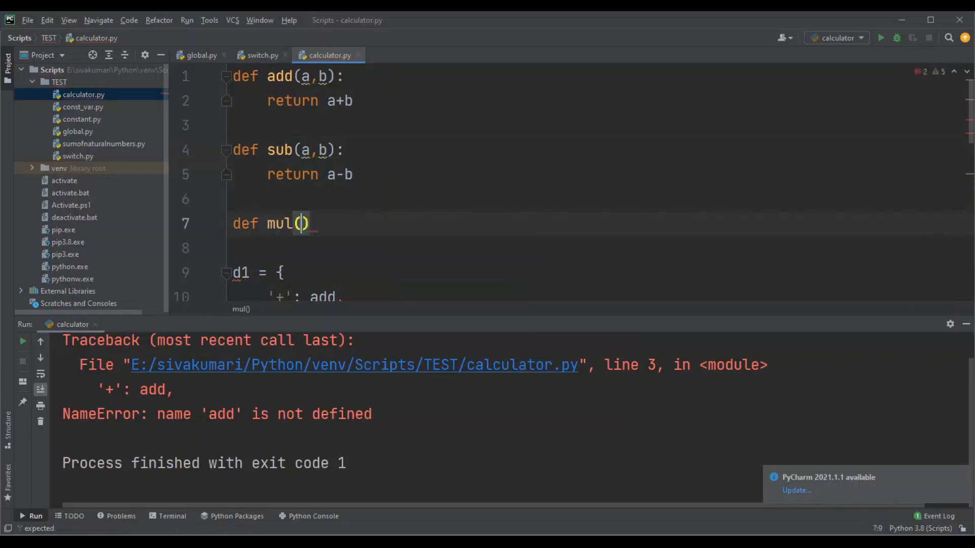
type("a,b")
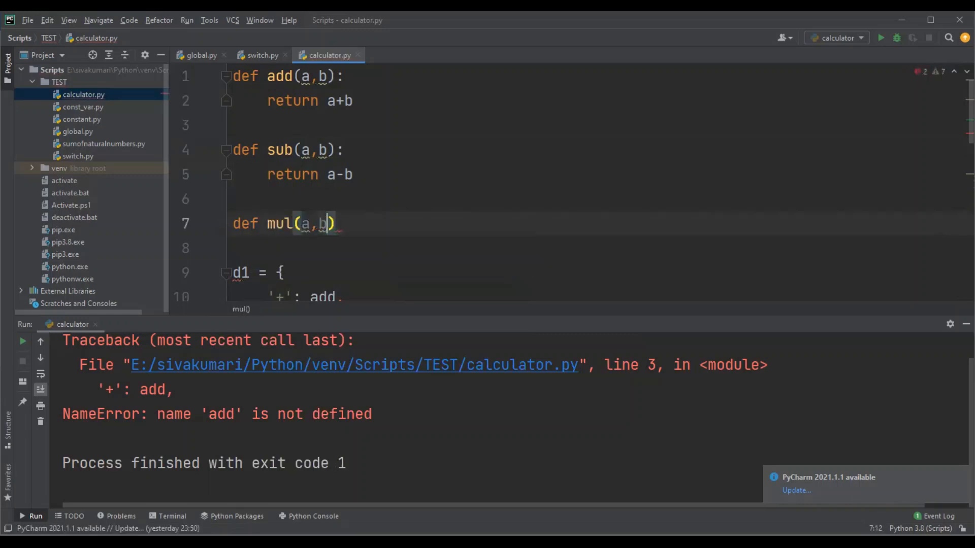
key("Right")
type(":")
key("Return")
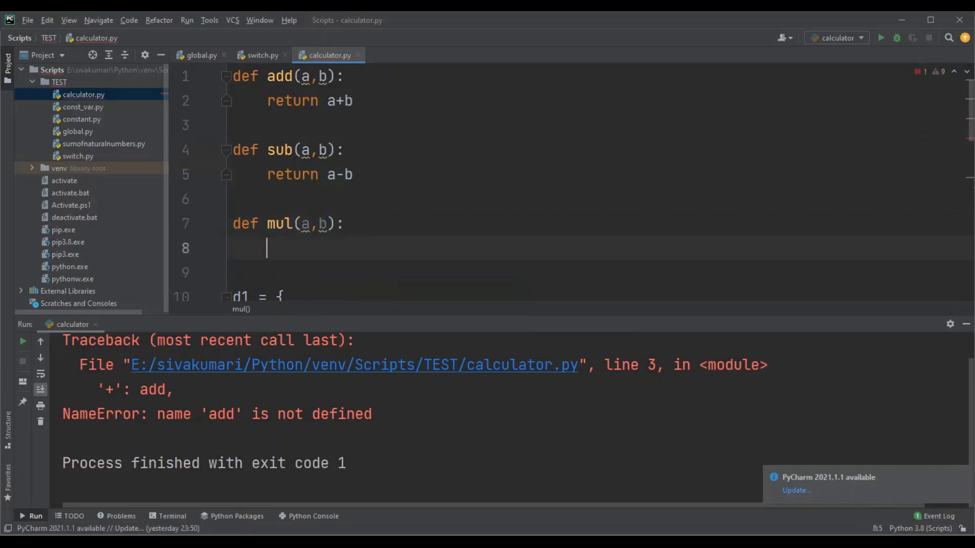
type("ret")
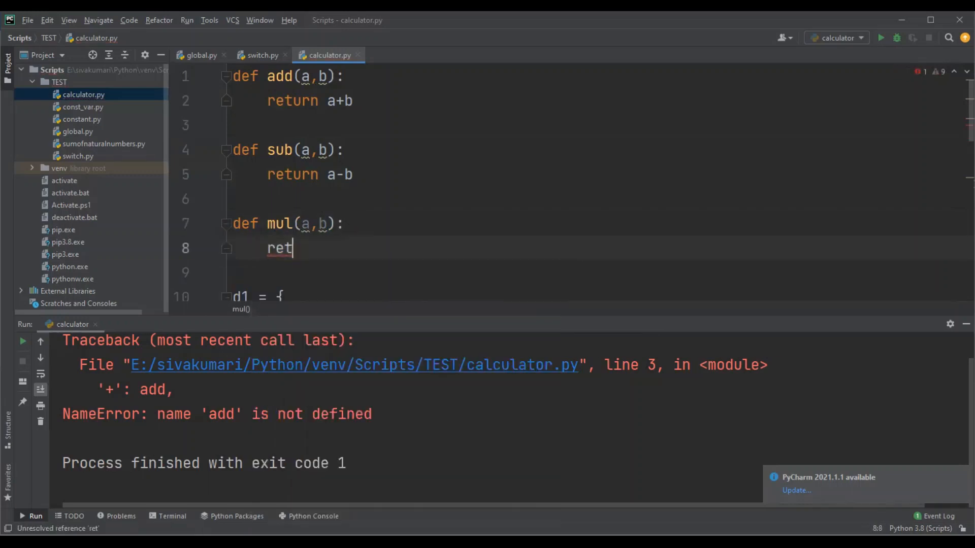
type("urn a")
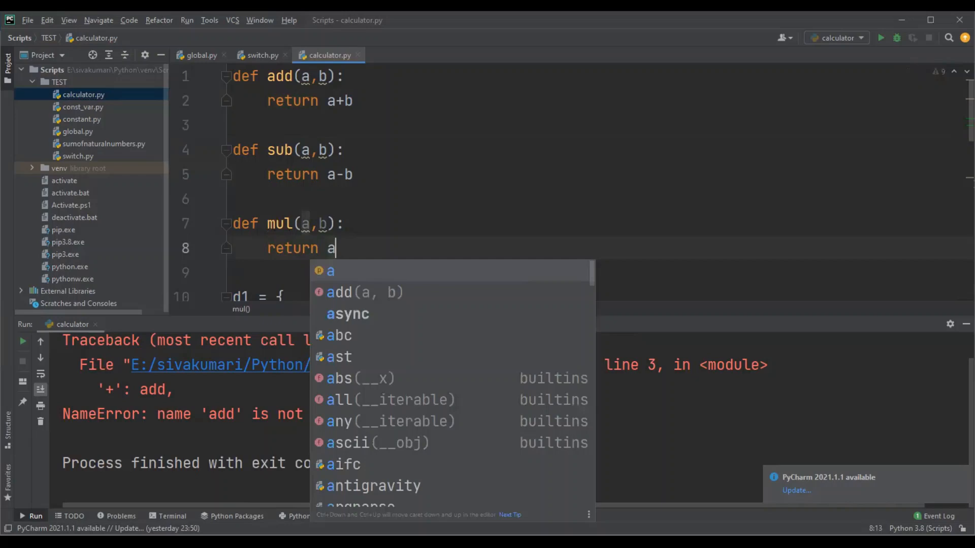
type("*b")
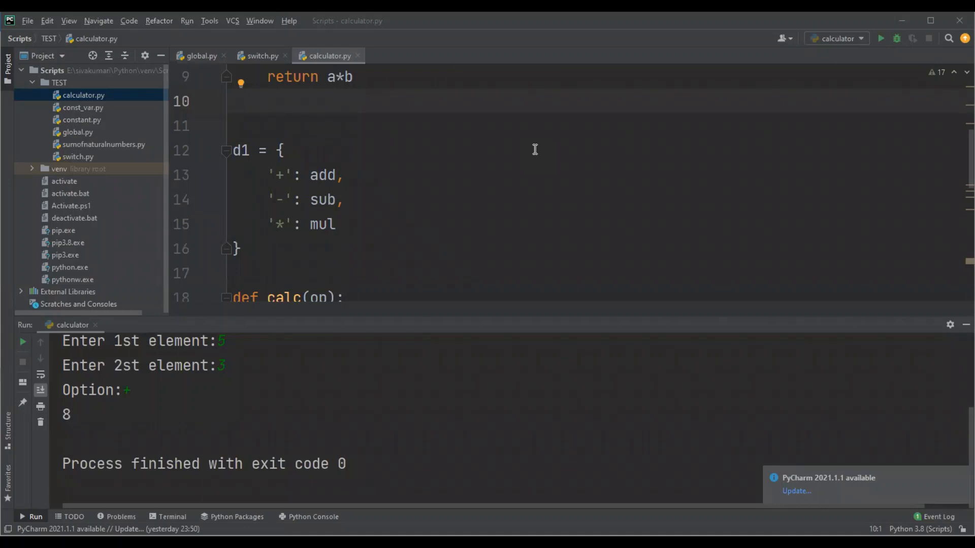
Step: Rerun calculator.py with 1, 2 and *, finishing with exit code 0 but no printed result
right_click(534, 151)
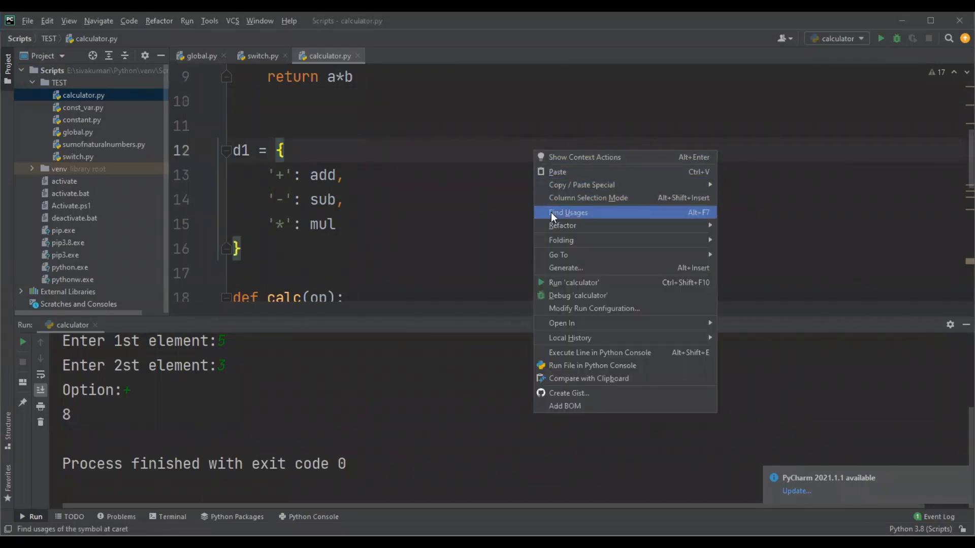
left_click(569, 284)
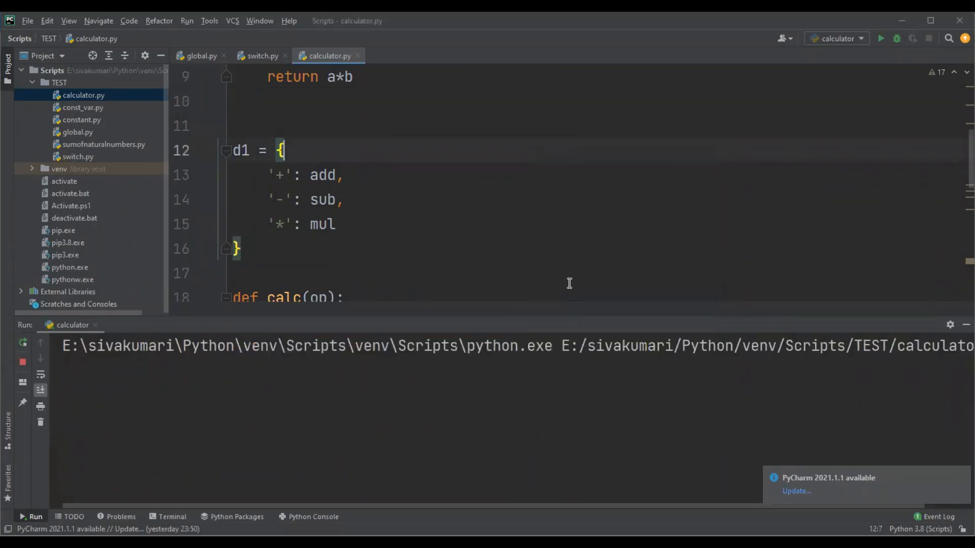
left_click(239, 483)
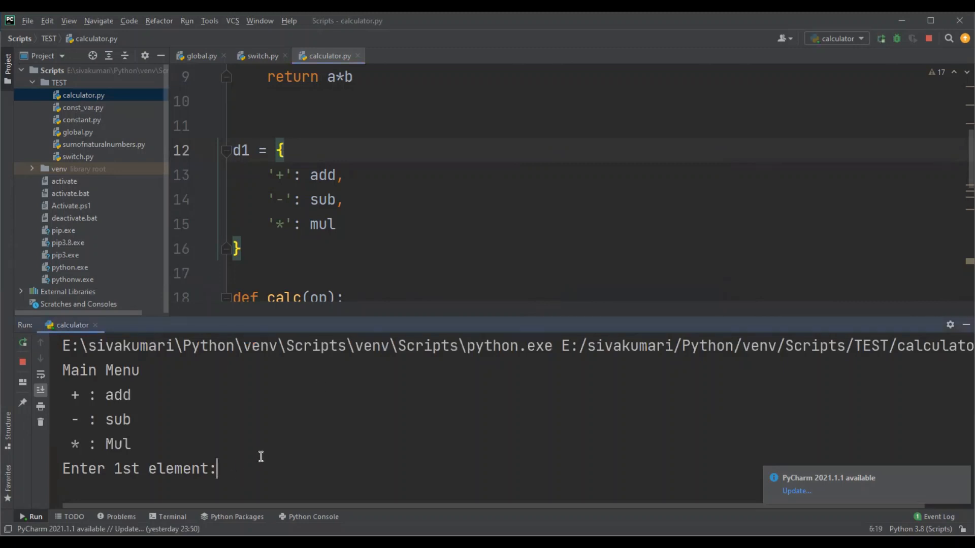
type("1")
key("Return")
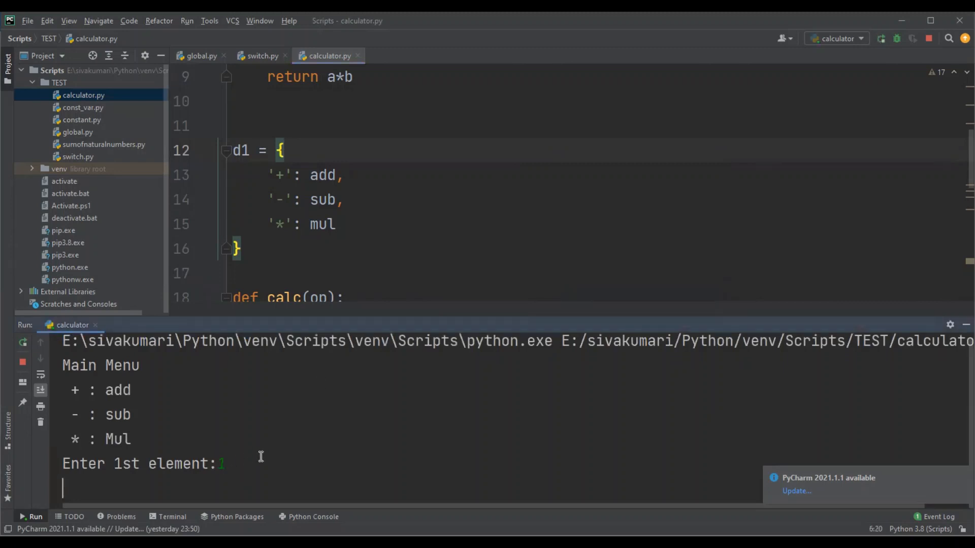
type("2st element:2")
key("Return")
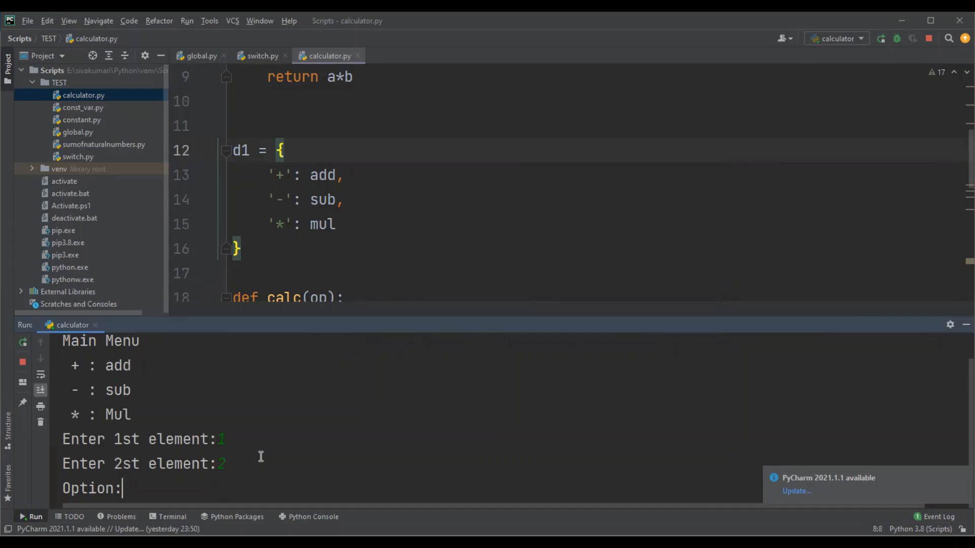
type("*")
key("Return")
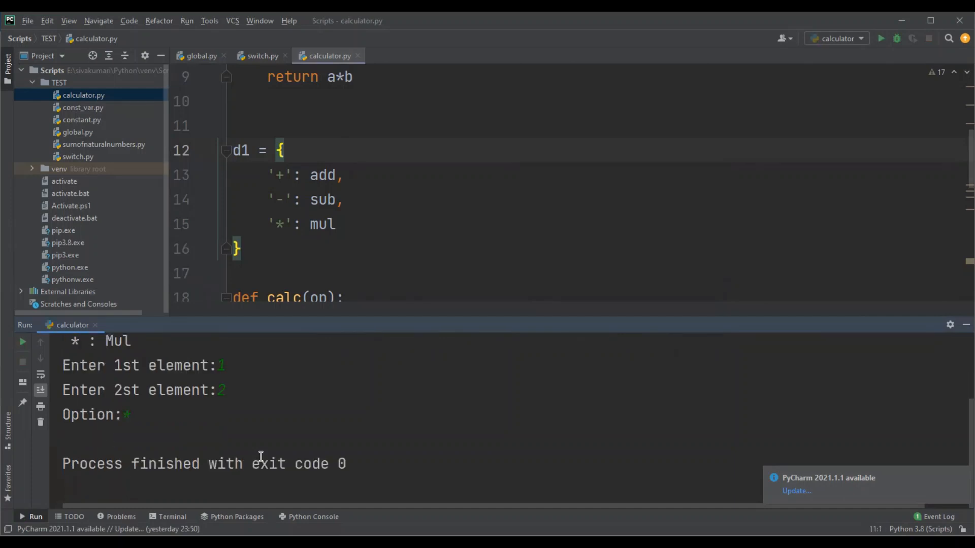
Step: Copy calc(op) from the def line and paste it as the last line of the file
left_click(417, 218)
key("Up")
key("Up")
key("Up")
key("Up")
key("Up")
key("Up")
key("Up")
key("Up")
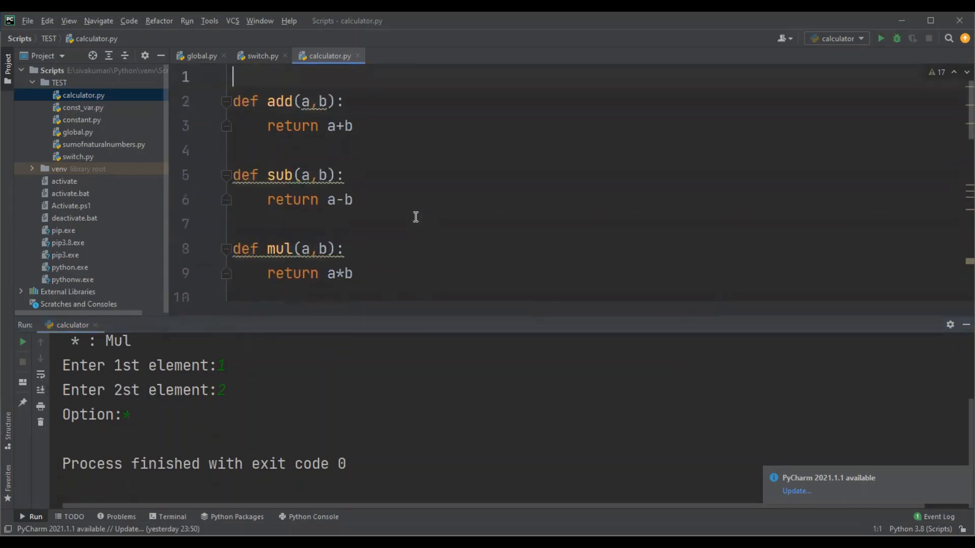
key("Up")
key("Up")
key("Up")
key("Down")
key("Down")
key("Down")
key("Down")
key("Down")
key("Down")
key("Down")
key("Down")
key("Down")
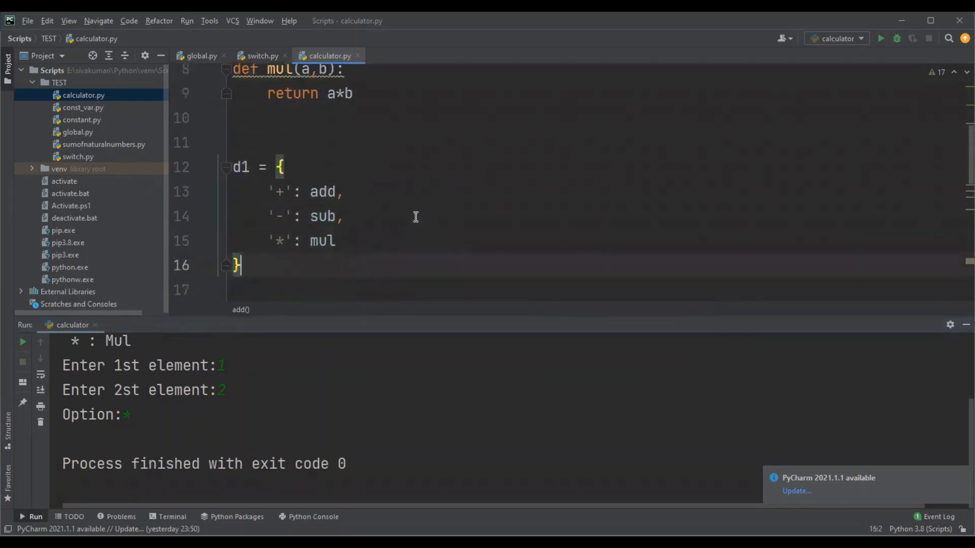
key("Down")
key("Down")
key("Down")
key("Down")
key("Down")
key("Down")
key("Down")
key("Down")
key("Down")
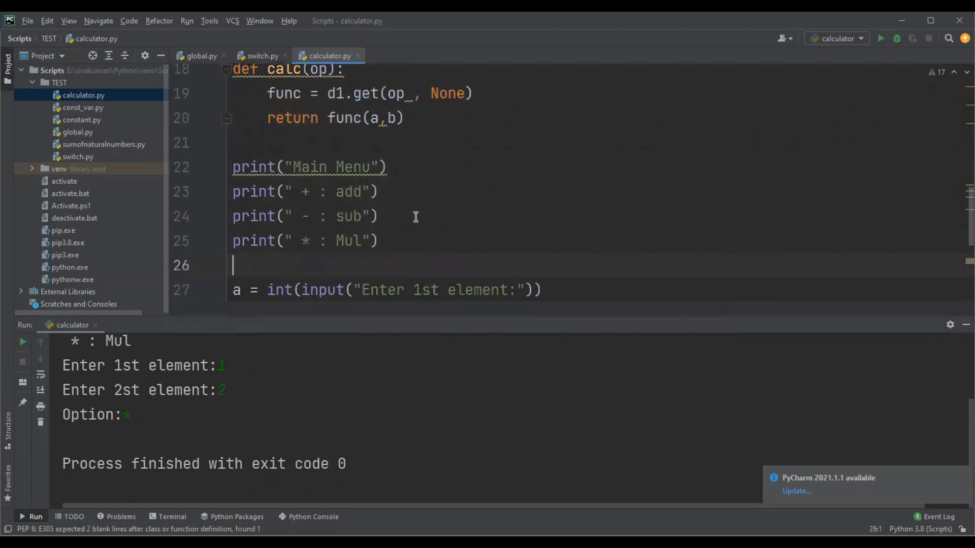
key("Down")
key("Down")
key("Down")
key("Down")
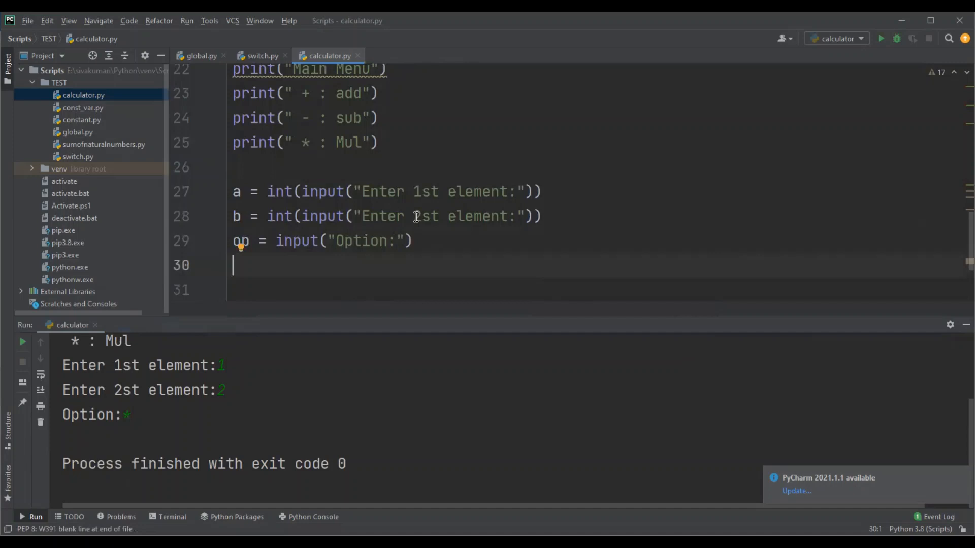
key("Up")
key("Up")
key("Up")
key("Up")
key("Up")
key("Up")
key("Up")
key("Up")
key("Up")
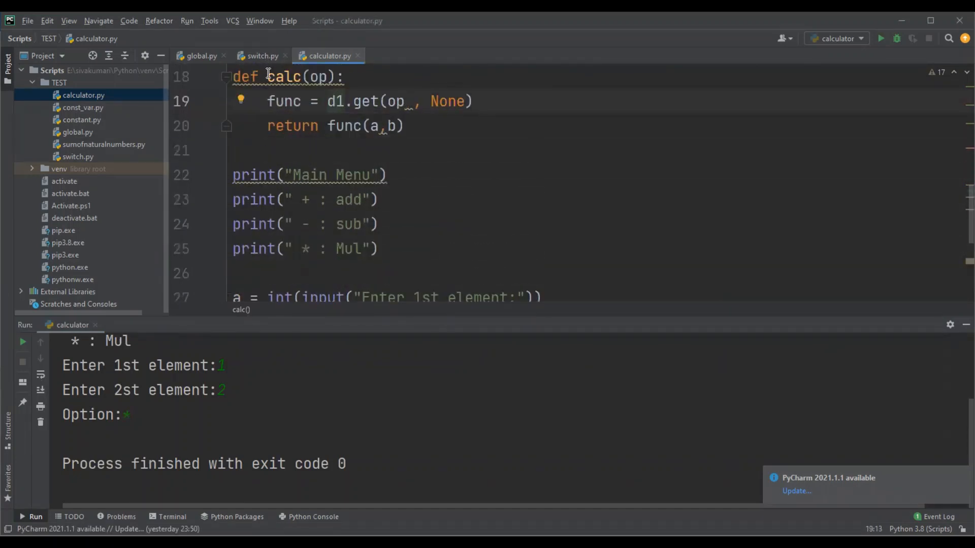
mouse_move(267, 77)
left_mouse_down()
mouse_move(358, 78)
mouse_move(339, 76)
left_mouse_up()
key("ctrl+c")
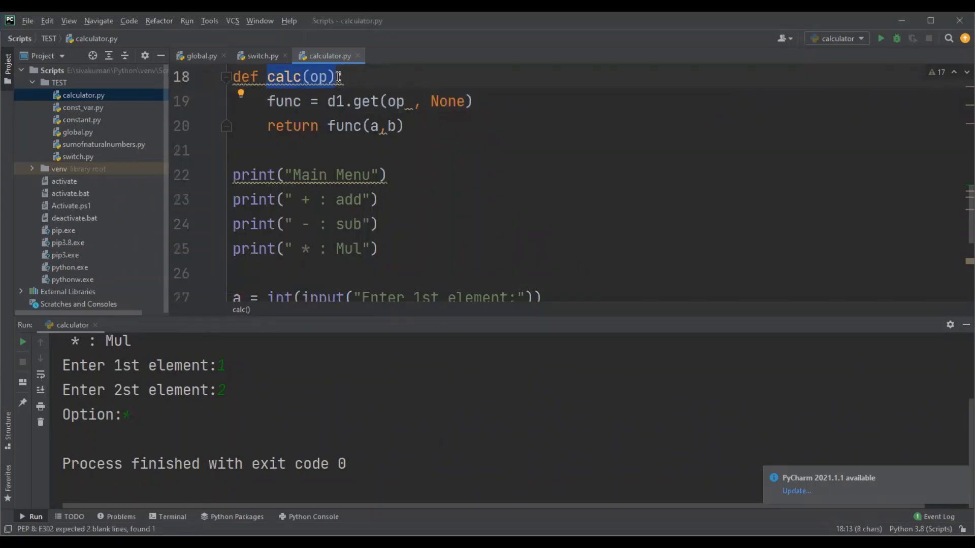
left_click(335, 102)
scroll(335, 133, "down", 3)
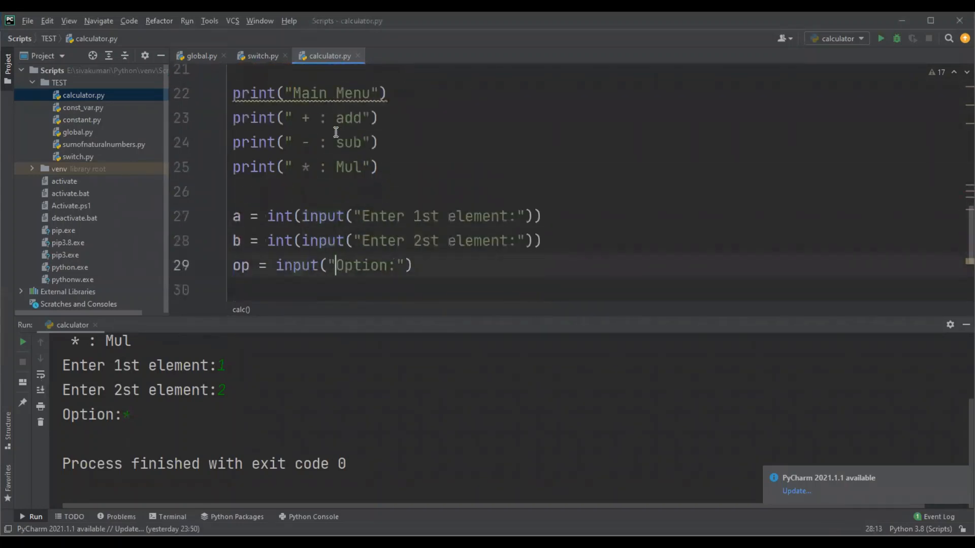
scroll(335, 133, "down", 2)
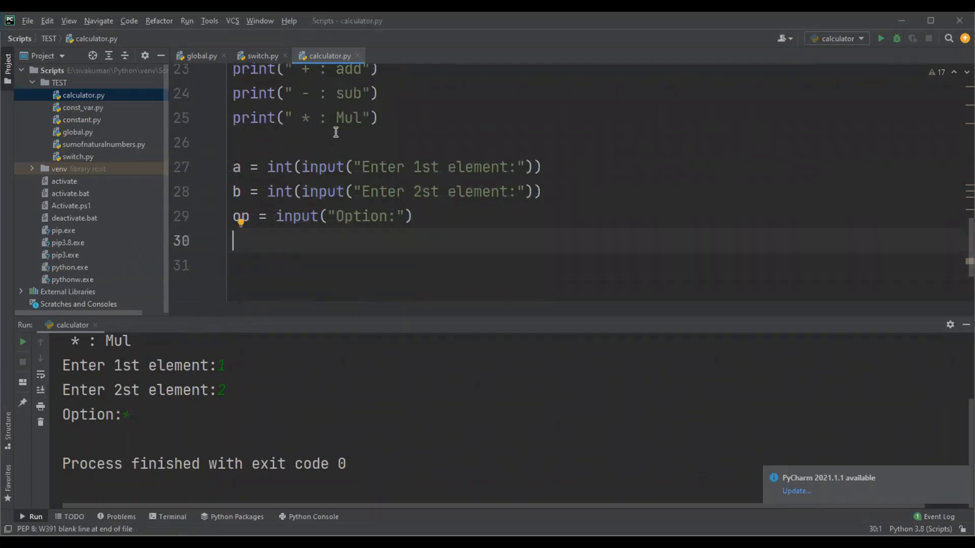
key("ctrl+v")
Step: Wrap the final call as print(calc(op)) using the print suggestion
key("Left")
key("Left")
key("Left")
key("Left")
key("Left")
key("Left")
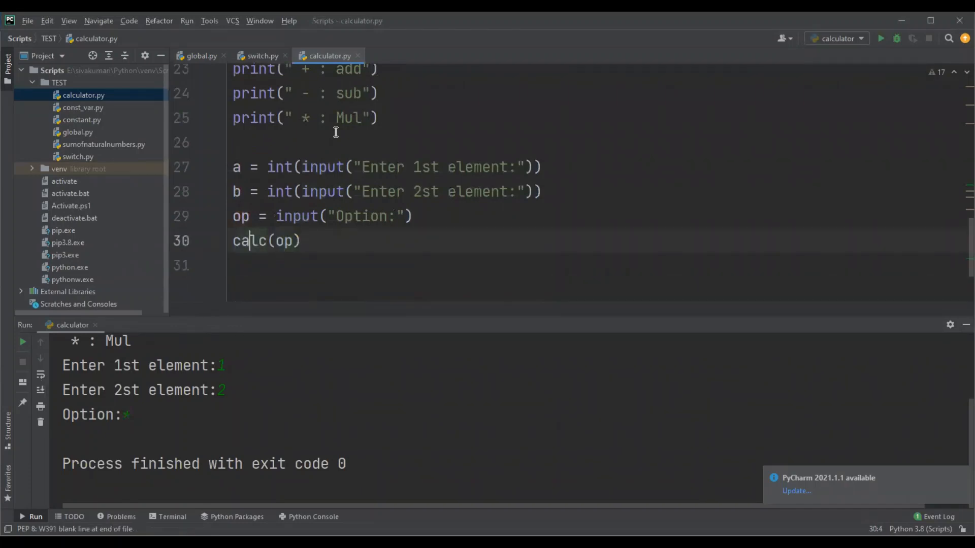
key("Right")
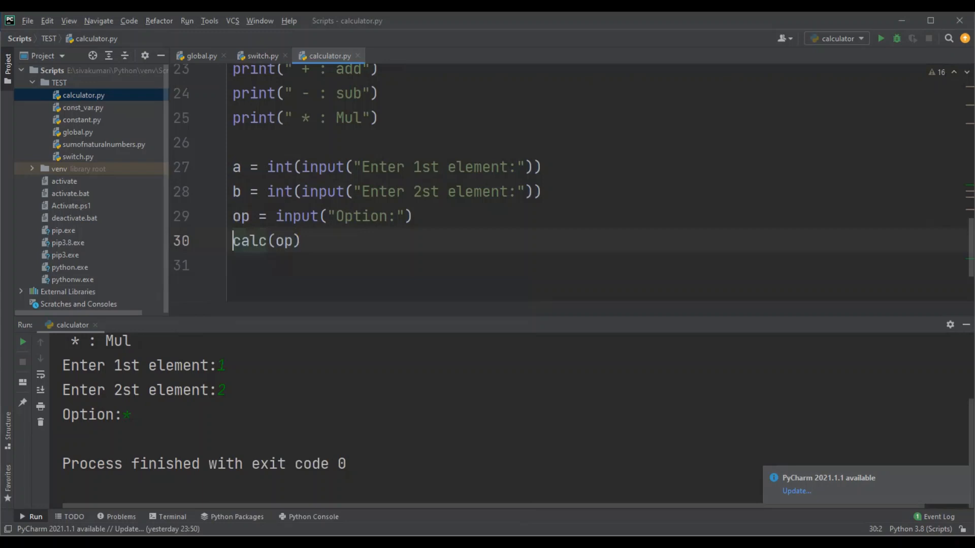
type("p")
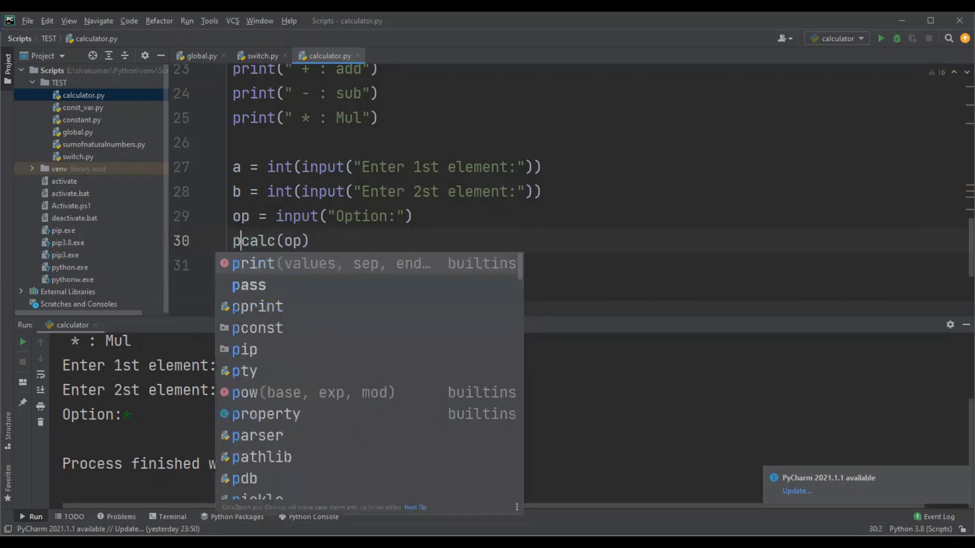
type("rint(")
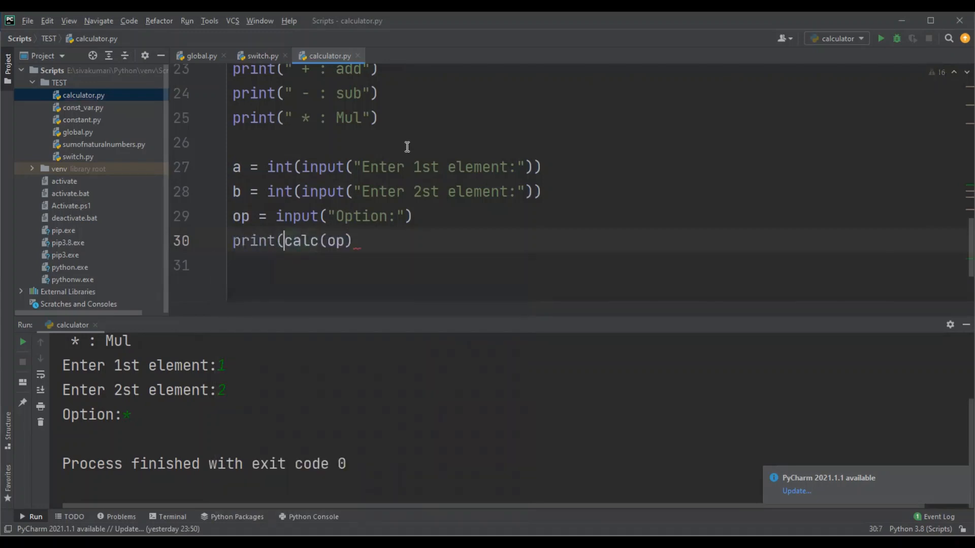
left_click(385, 242)
type(")")
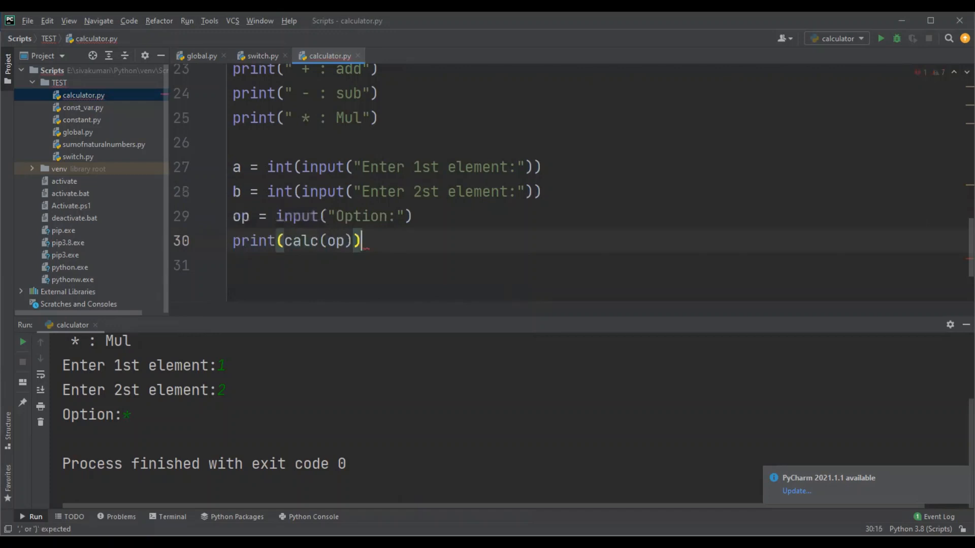
Step: Rerun calculator.py with 1, 2 and *, printing 2 and exiting with code 0
right_click(579, 163)
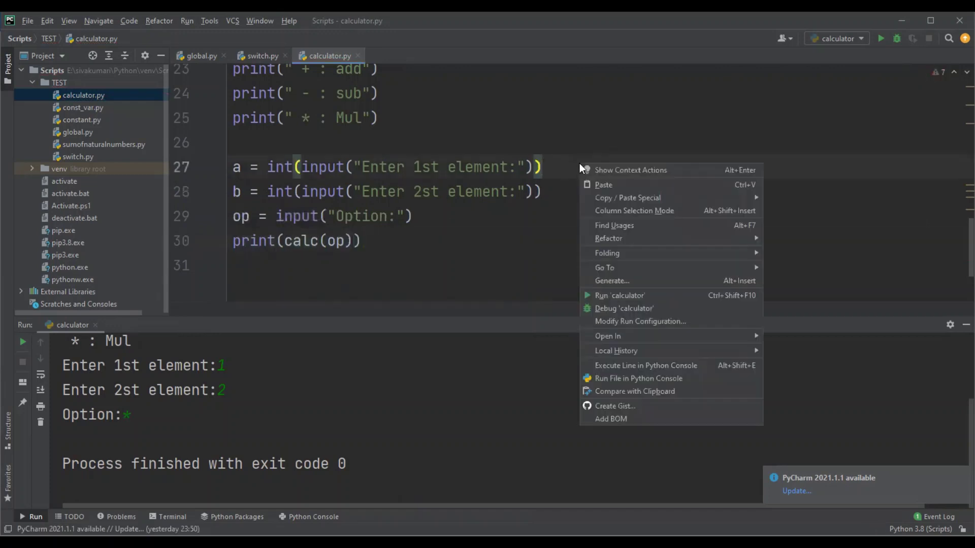
left_click(624, 296)
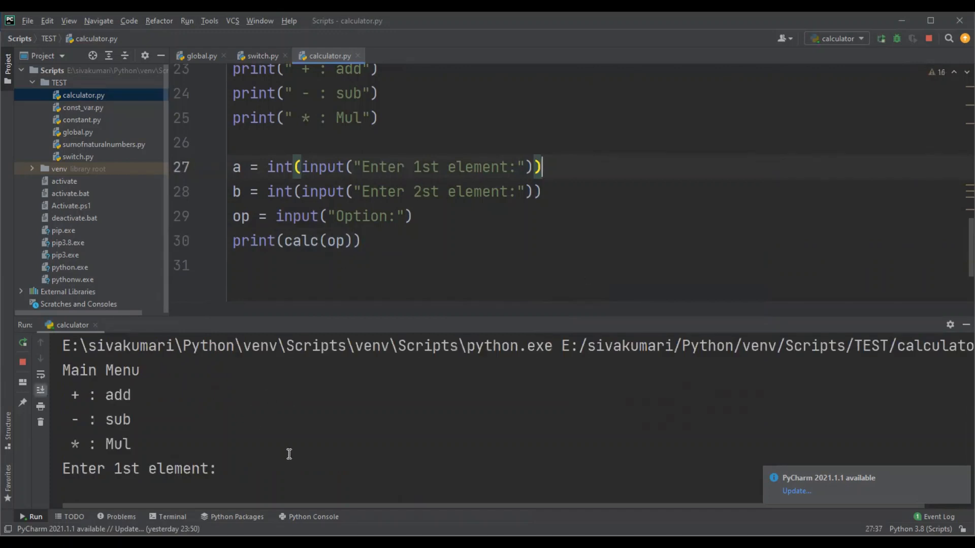
left_click(261, 473)
type("1")
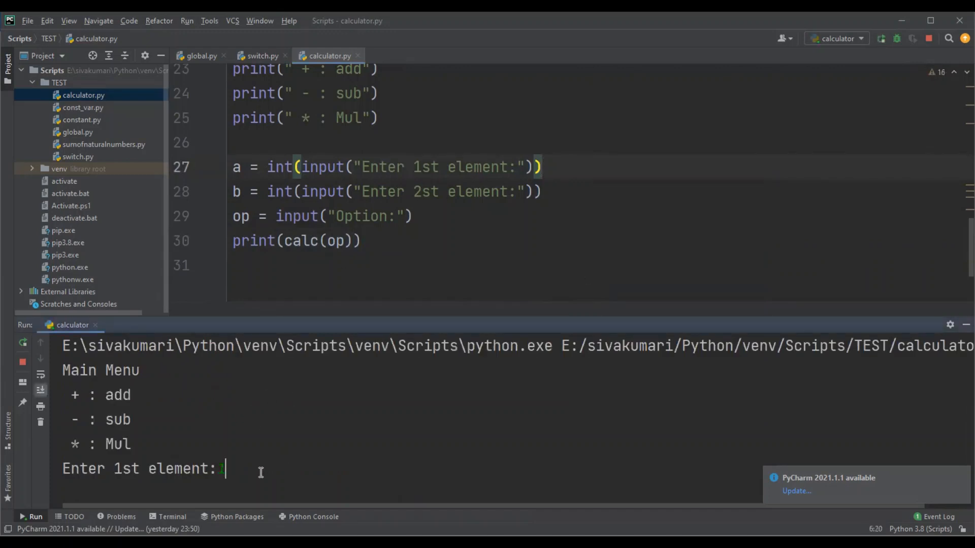
key("Return")
type("2st element:2")
key("Return")
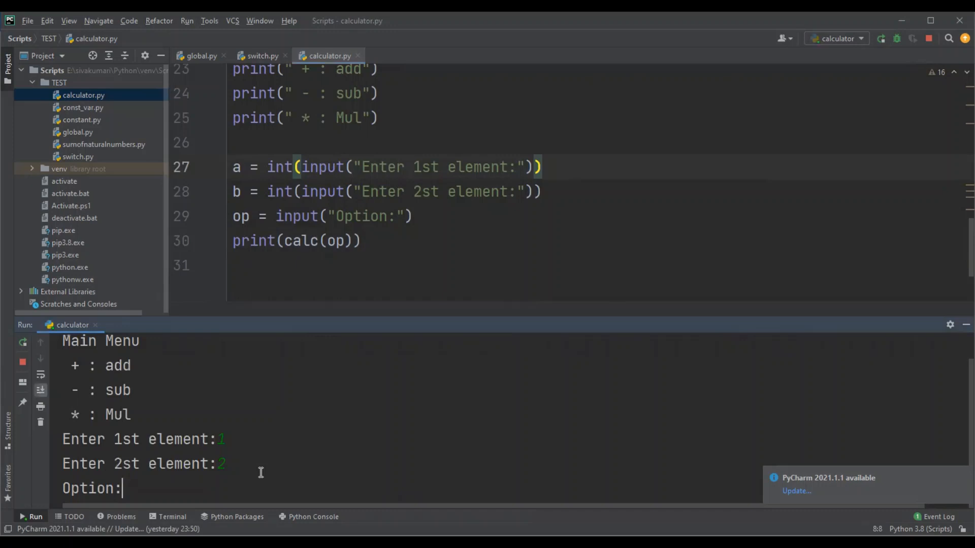
type("*")
key("Return")
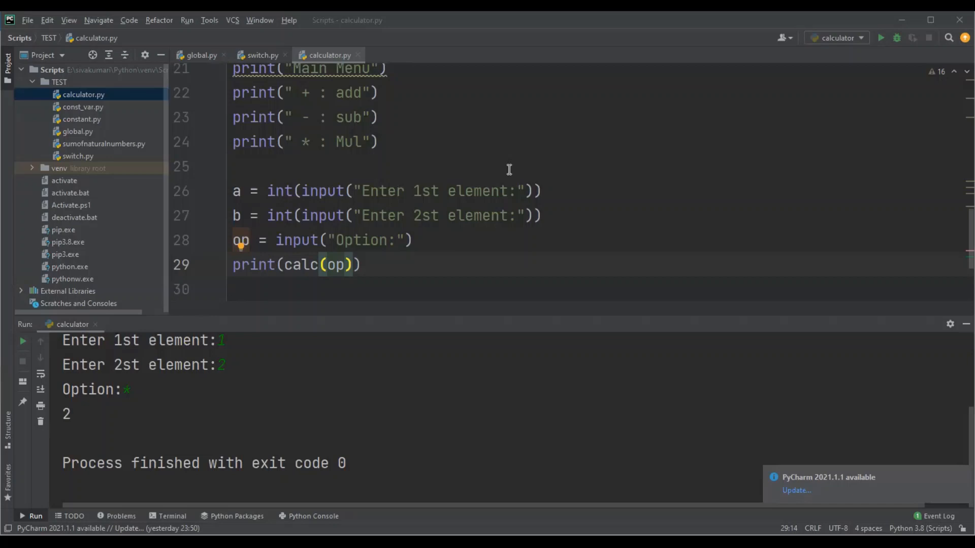
Step: Review the calc function, highlighting the d1.get lookup, the func variable and its return line
key("Page_Up")
key("Down")
key("Down")
key("Down")
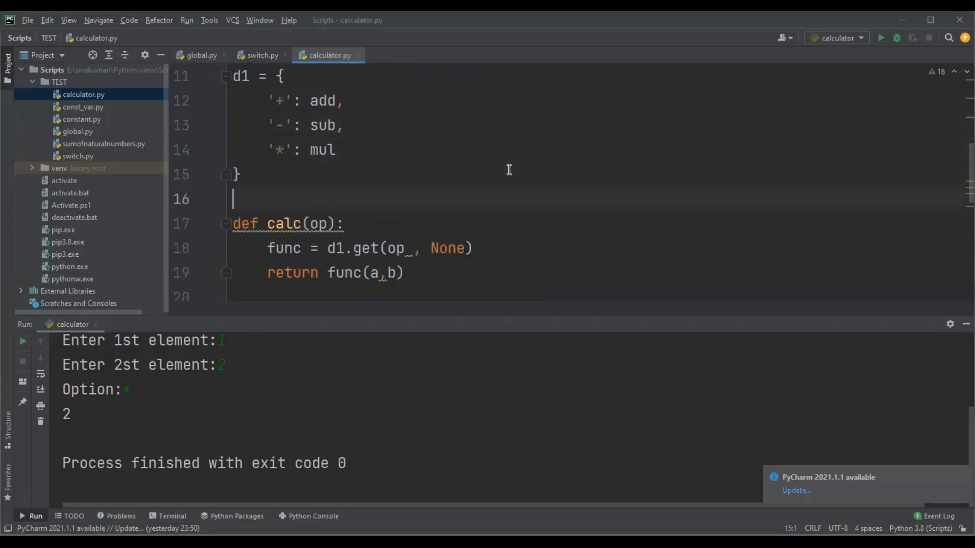
key("Down")
key("Down")
key("Down")
key("Up")
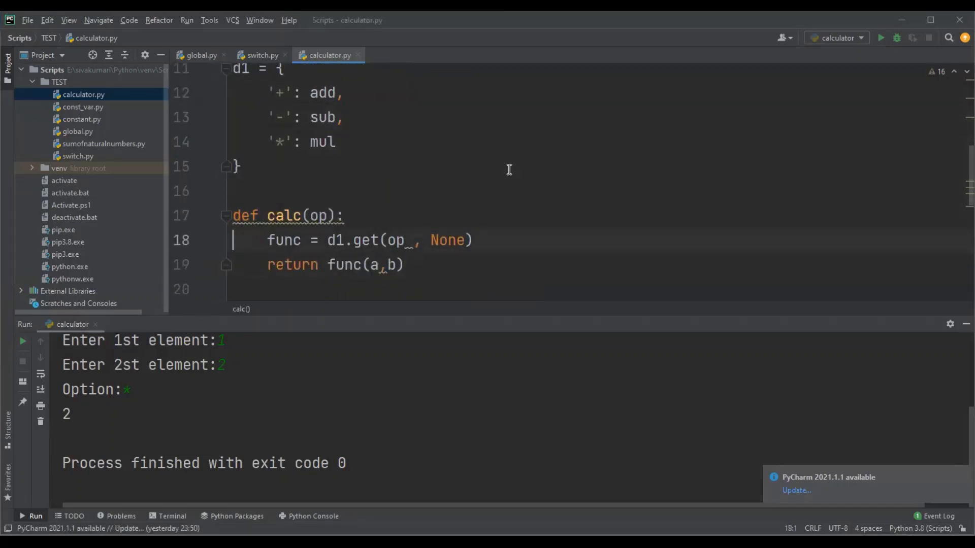
key("Up")
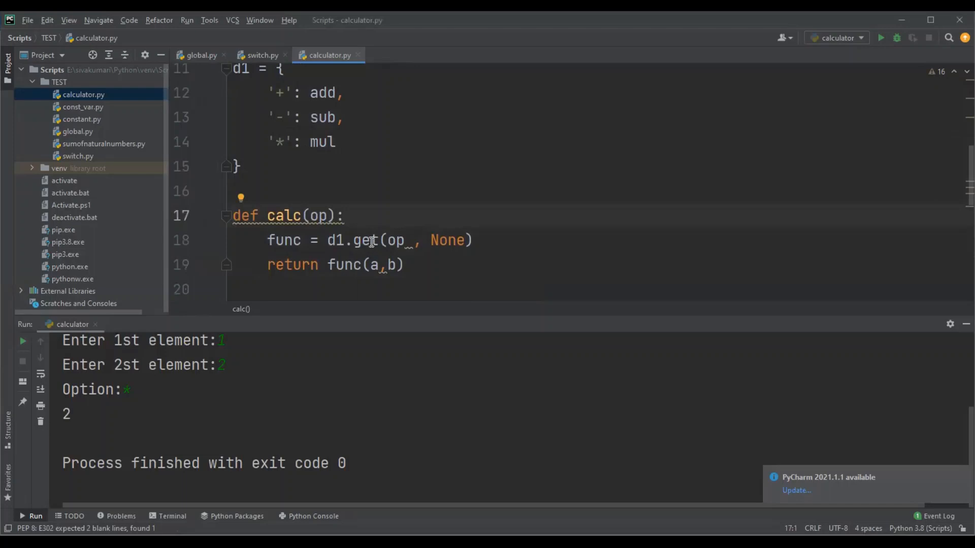
left_click(371, 241)
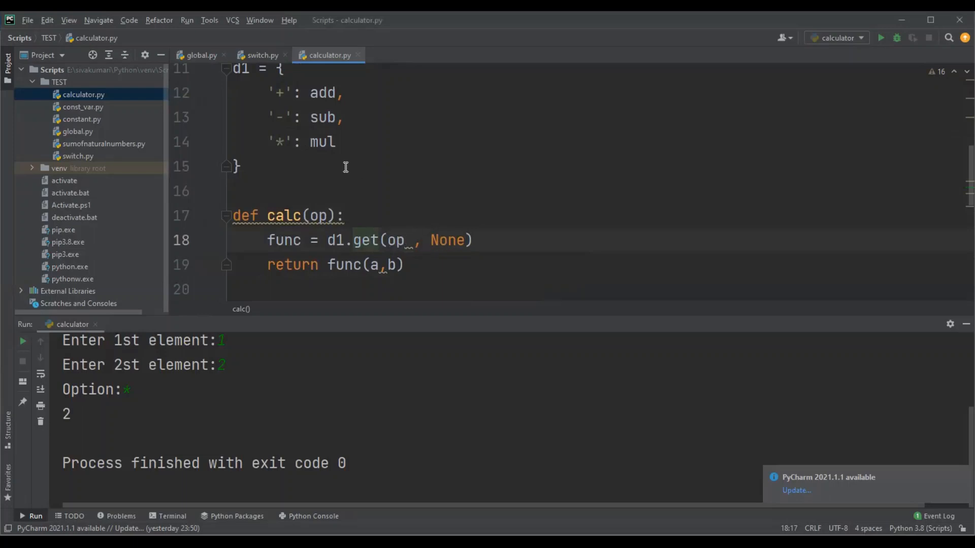
left_click(328, 143)
double_click(327, 143)
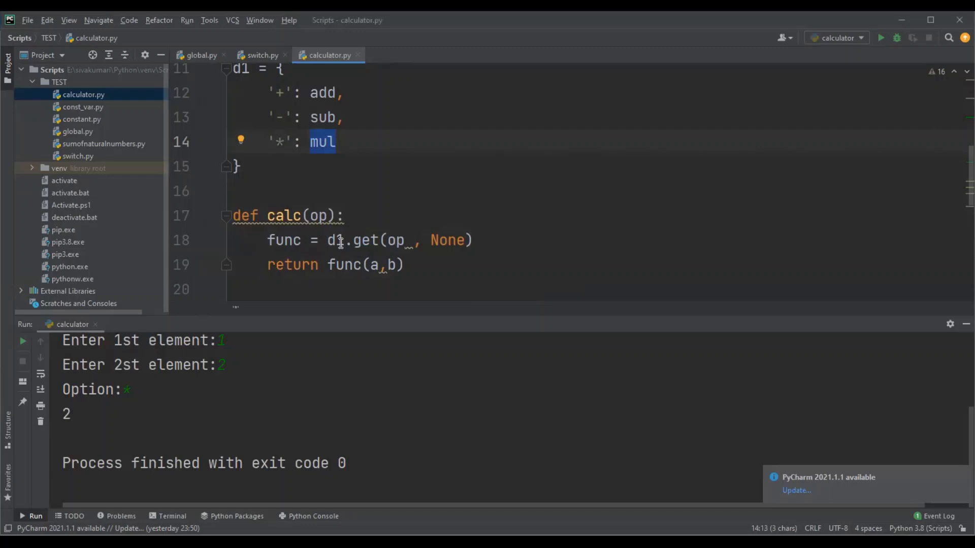
double_click(283, 241)
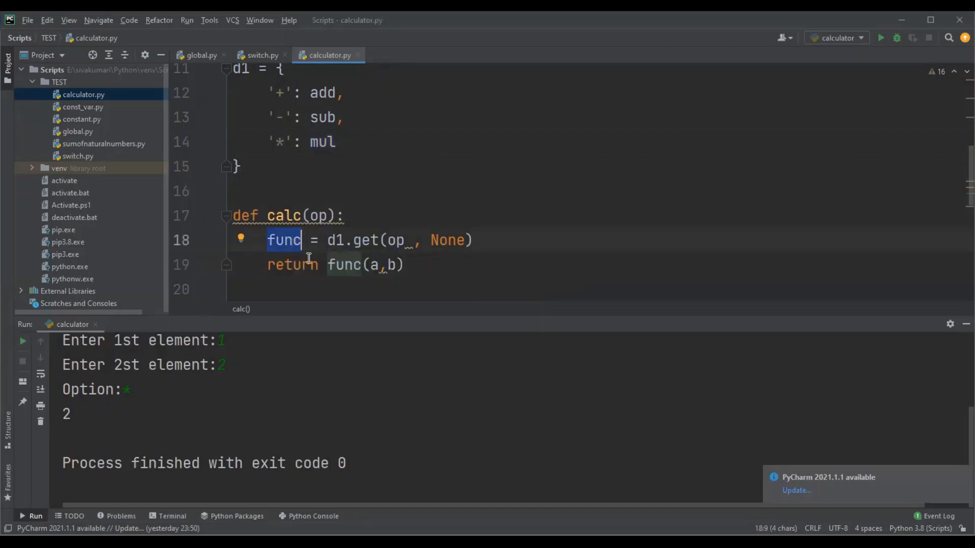
left_click(301, 265)
double_click(301, 265)
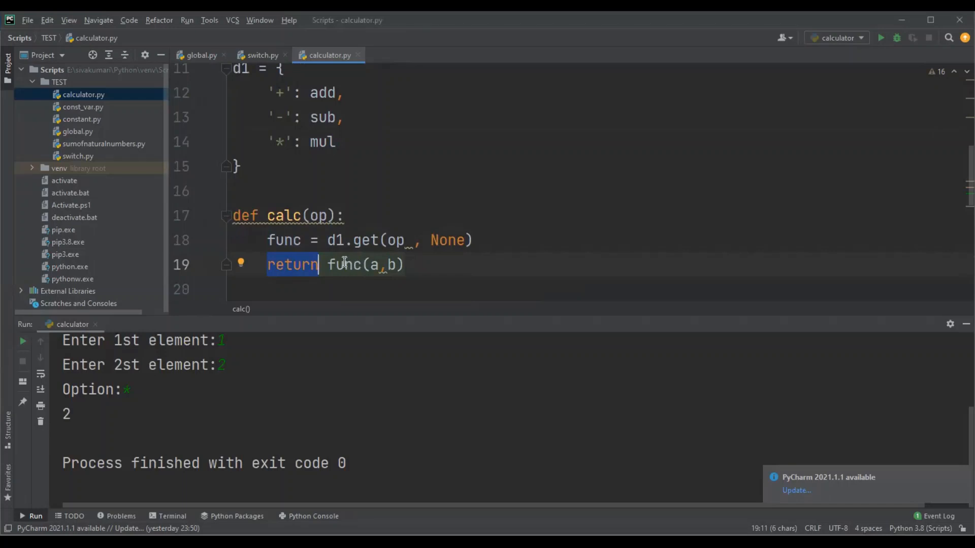
mouse_move(345, 266)
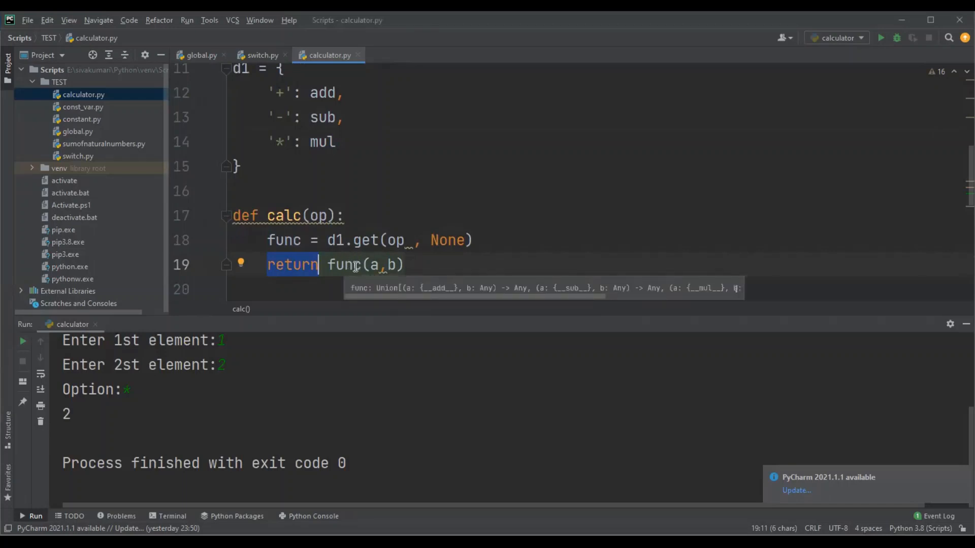
Step: Review the mul and sub functions, then jump the caret to the top of the file
left_click(370, 225)
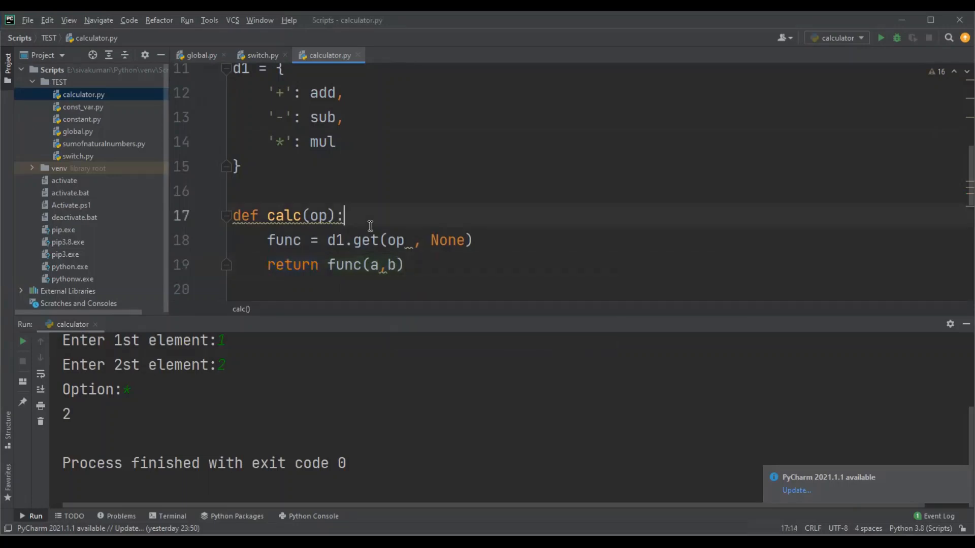
scroll(370, 225, "up", 4)
scroll(370, 226, "up", 2)
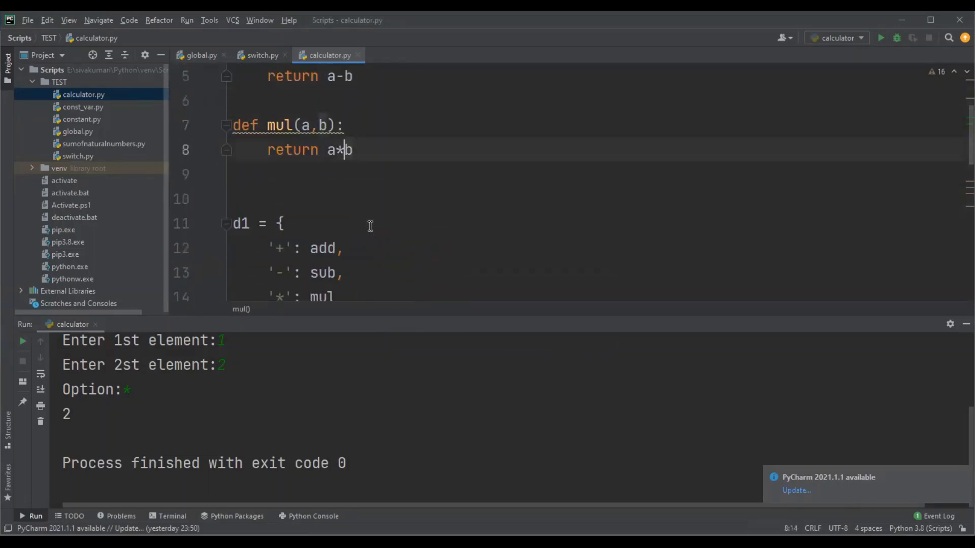
double_click(303, 144)
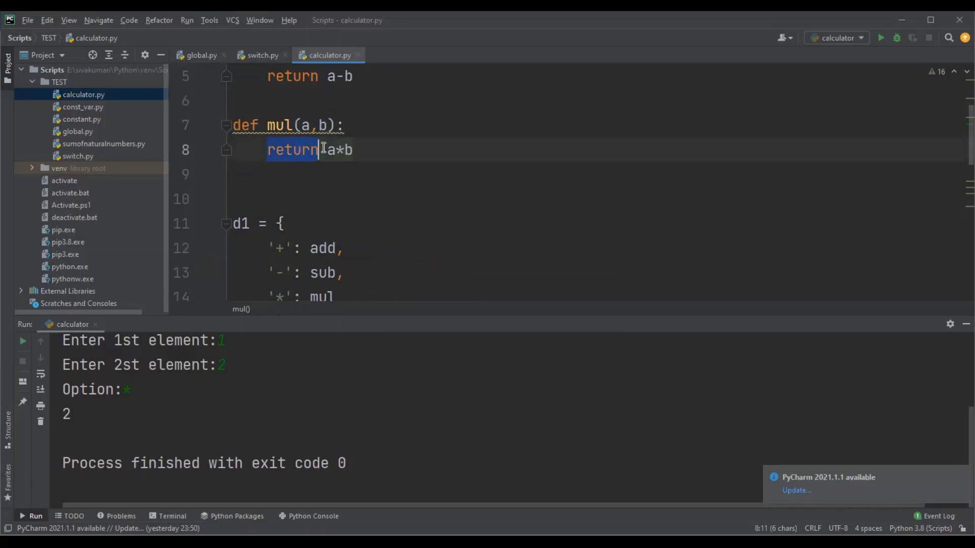
left_click(357, 150)
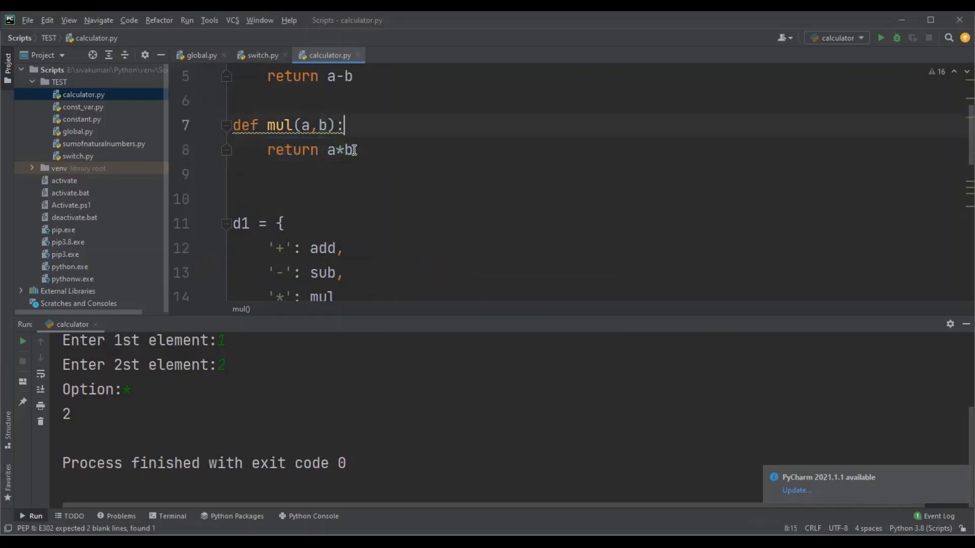
scroll(357, 149, "up", 2)
left_click(354, 150)
key("Down")
key("Down")
key("Down")
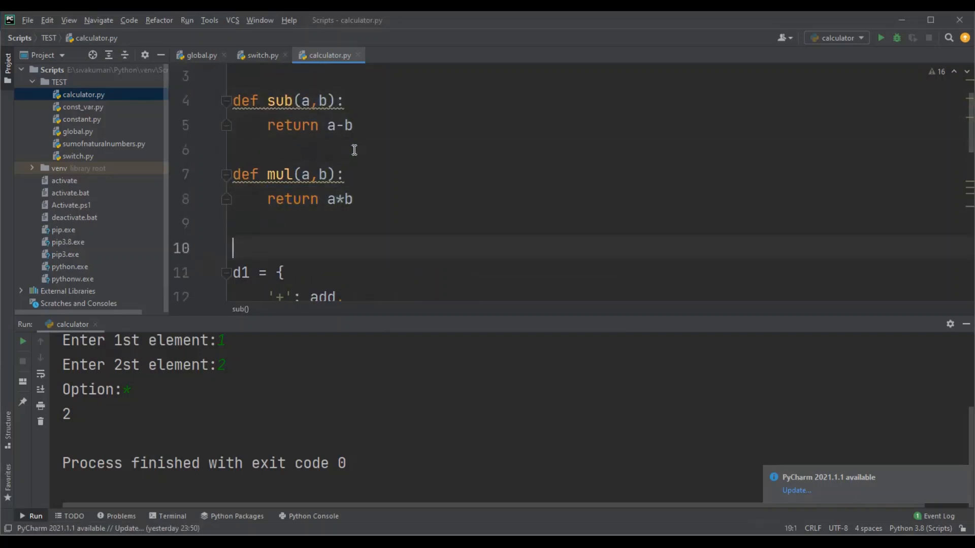
key("Down")
key("Down")
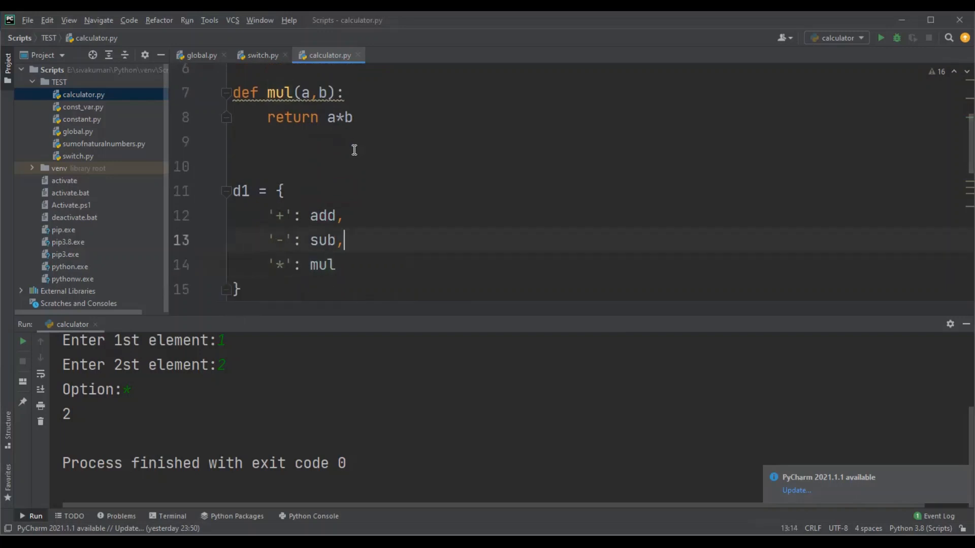
key("ctrl+Home")
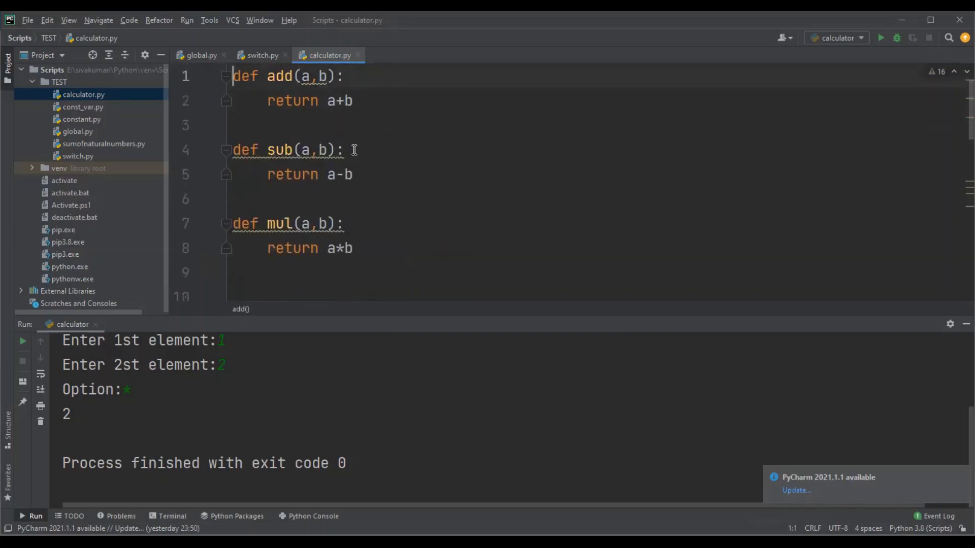
Step: Wrap the add, sub and mul definitions in triple quotes so they are commented out above d1
key("Return")
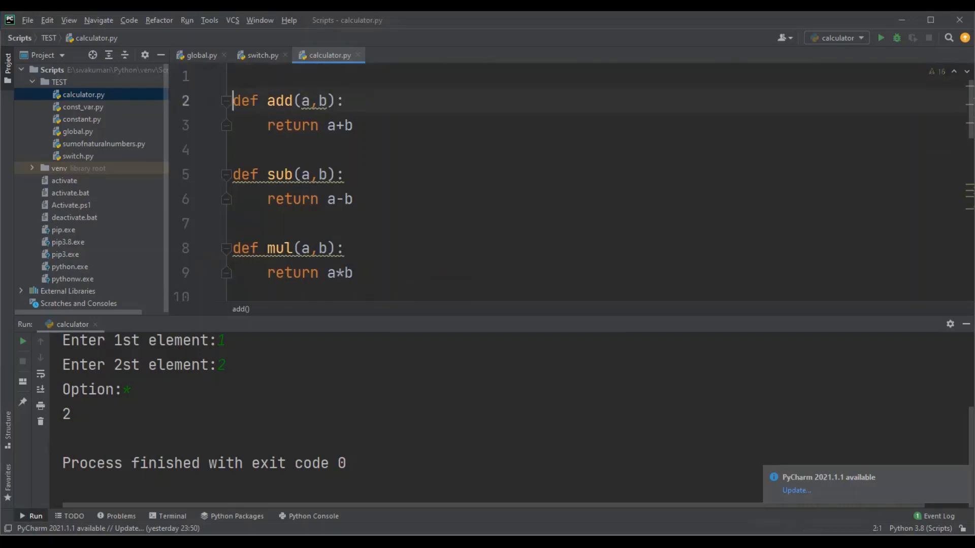
key("Up")
type("\"\"\"")
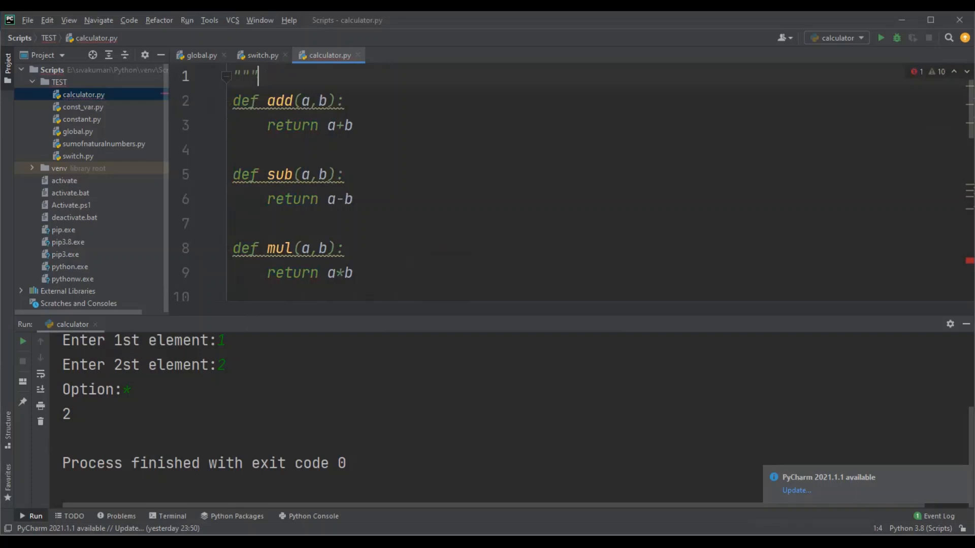
key("ctrl+x")
key("ctrl+End")
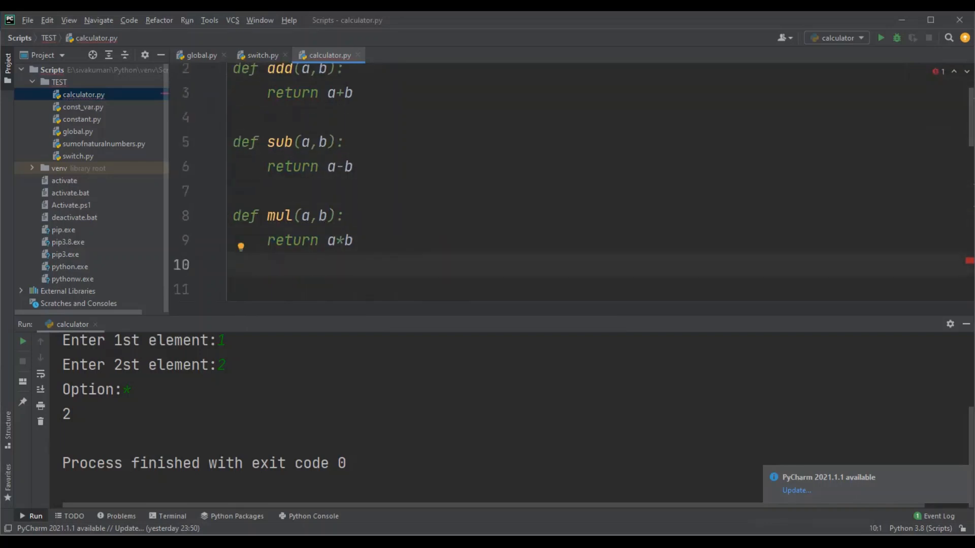
type("\"")
type("\"")
key("Down")
key("Down")
key("Down")
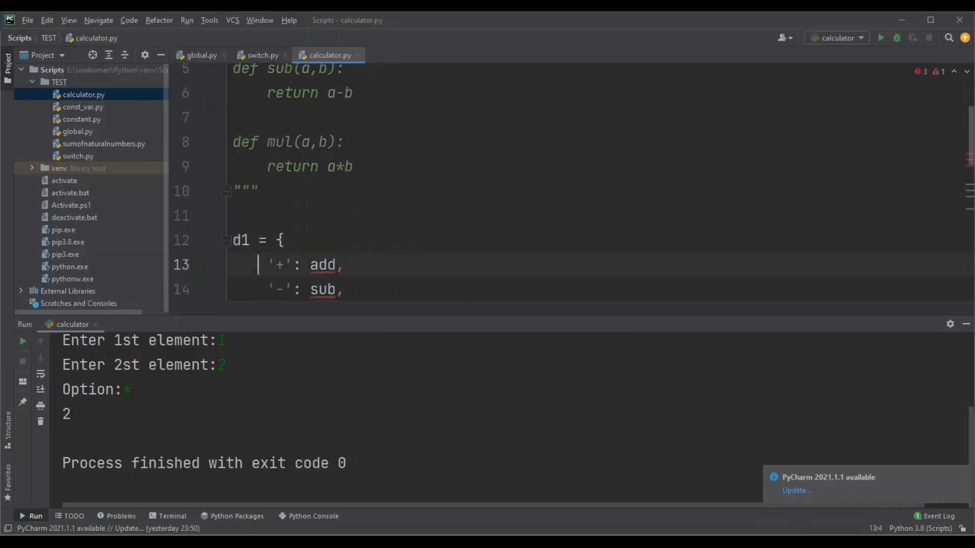
key("Up")
key("Up")
key("Up")
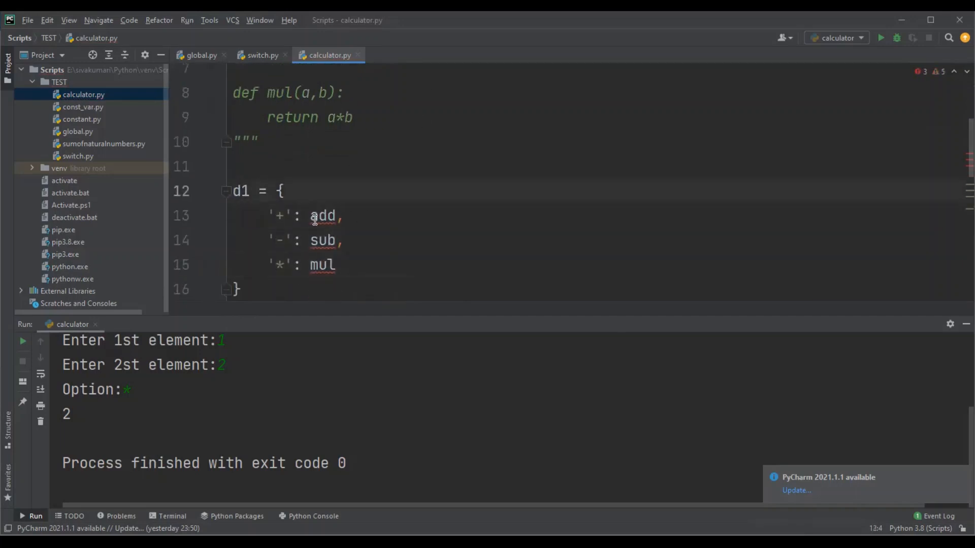
Step: Replace add in the '+' entry with lambda a,b:a+b and copy that lambda
double_click(314, 219)
type("lam")
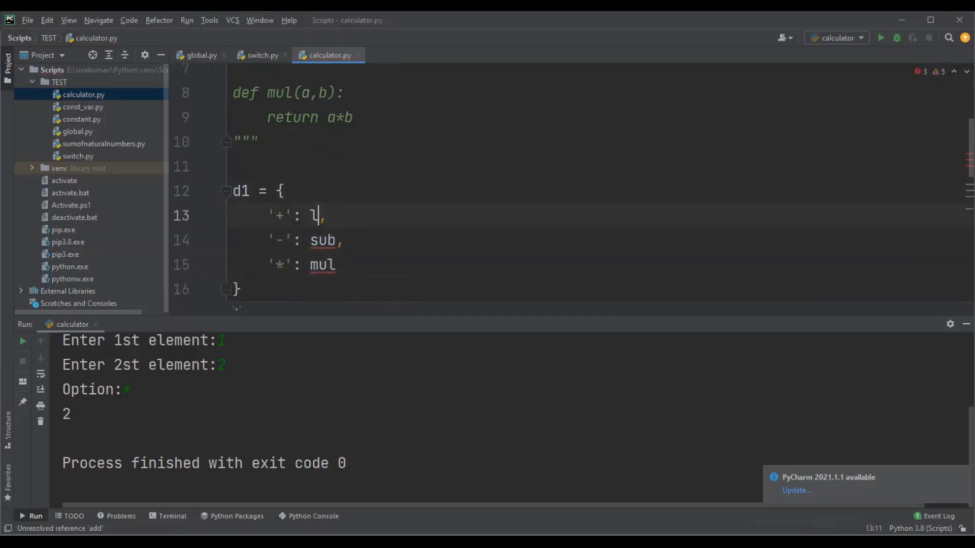
type("bda a")
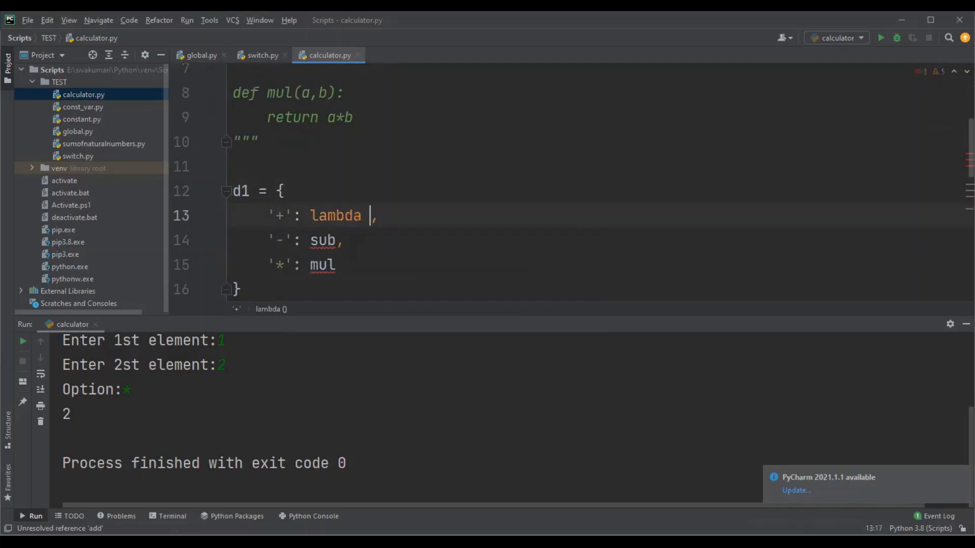
type("+")
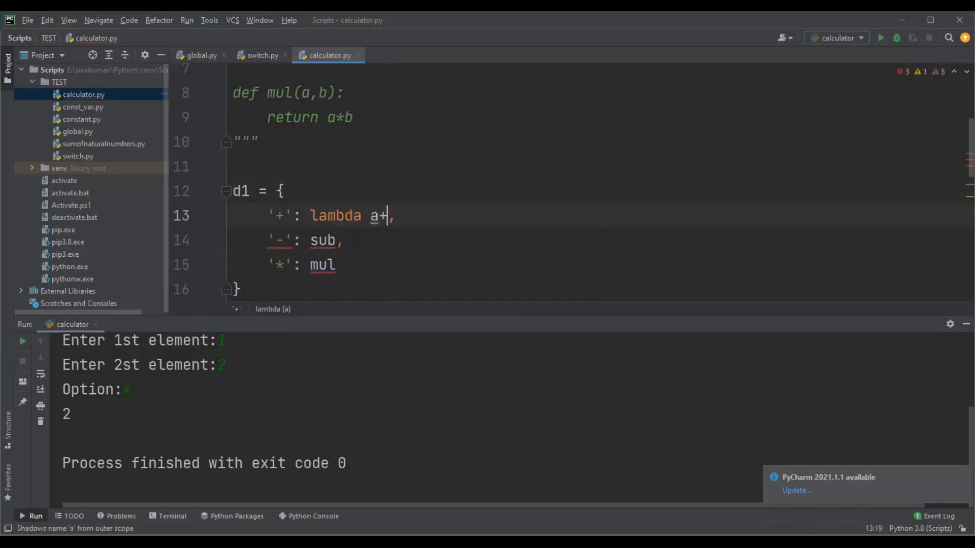
type("b")
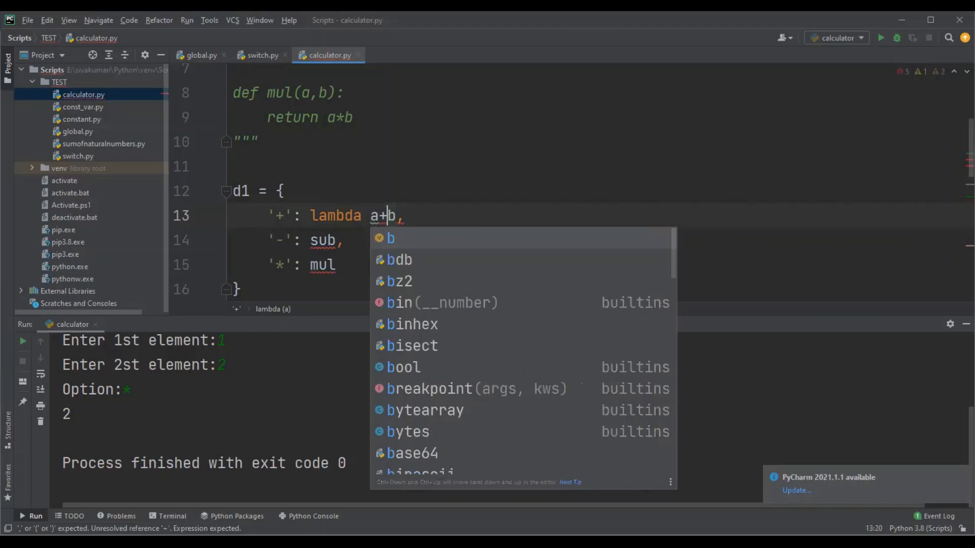
key("Escape")
key("Left")
key("Left")
key("Left")
type("a,")
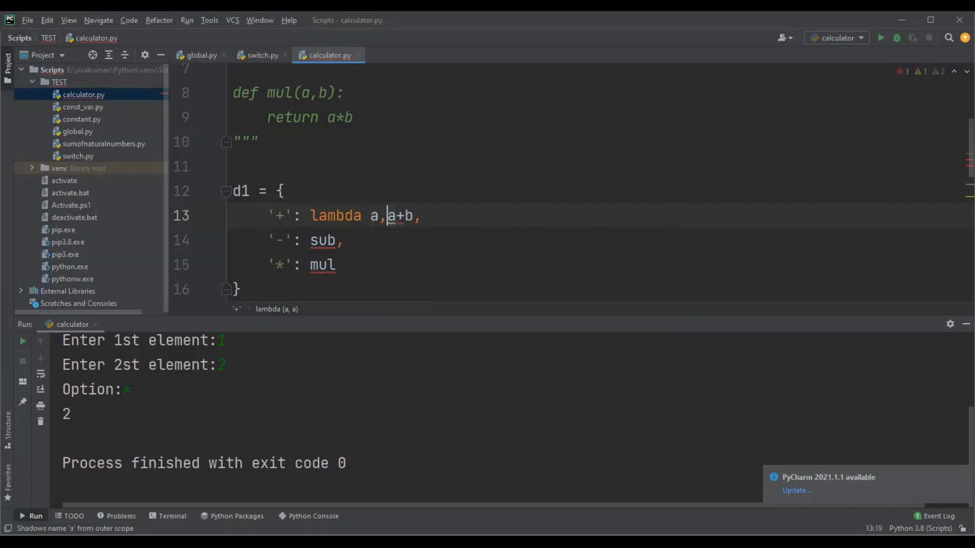
type("b:")
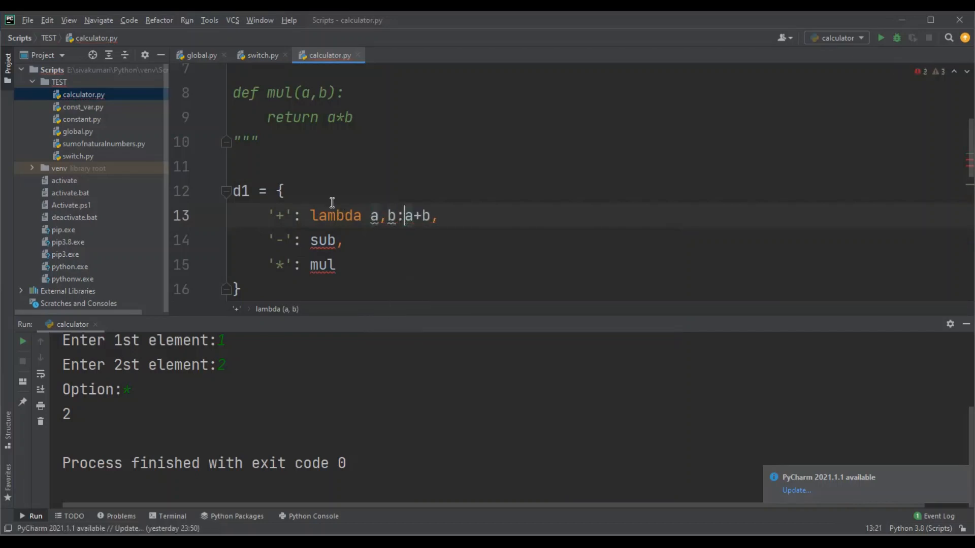
double_click(326, 241)
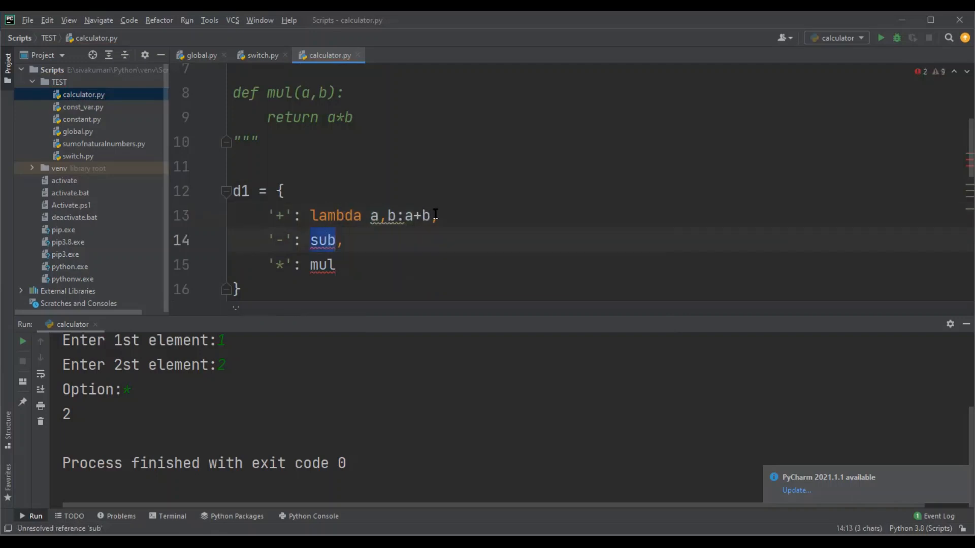
left_click_drag(439, 216, 313, 214)
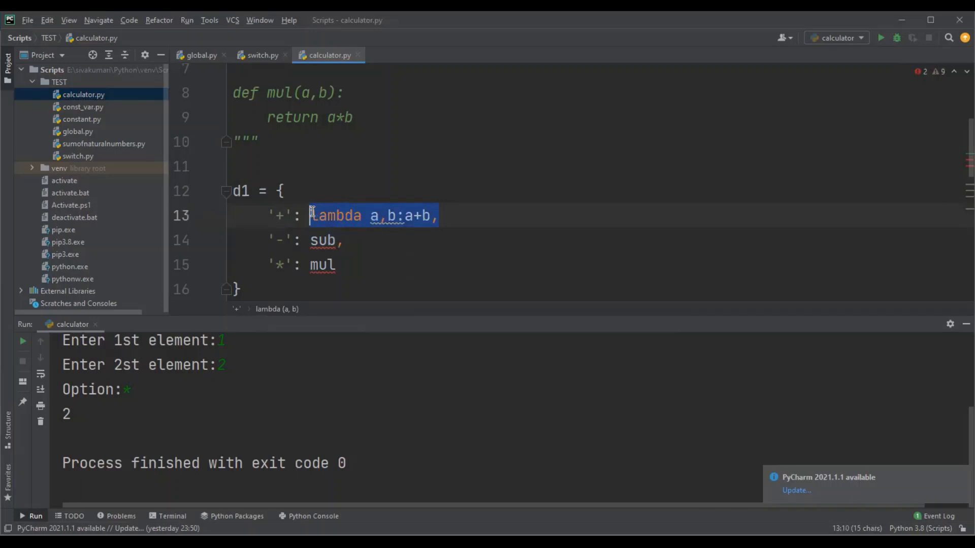
Step: Paste the lambda over sub and mul, changing the operators to - and * respectively
double_click(325, 241)
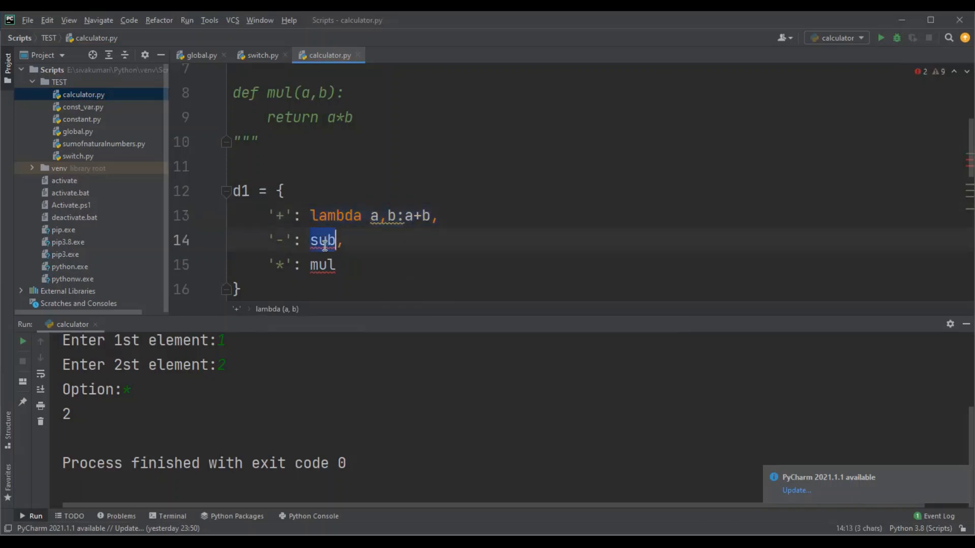
key("ctrl+v")
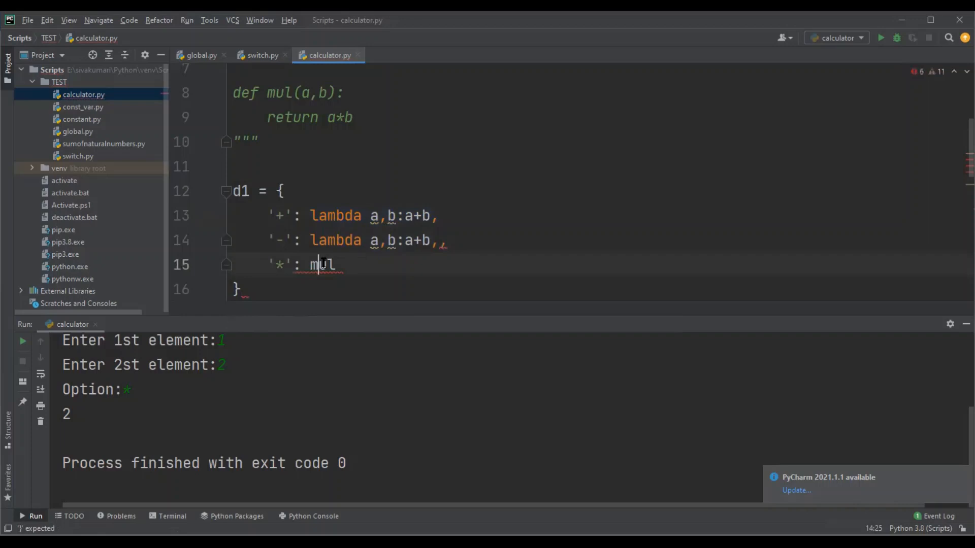
double_click(323, 265)
key("ctrl+v")
left_click(421, 241)
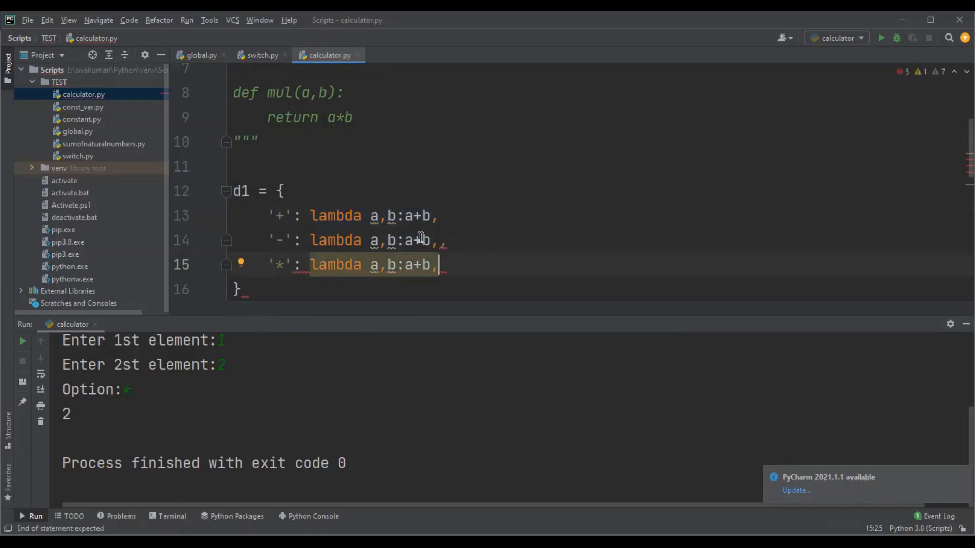
key("BackSpace")
type("-")
left_click(422, 265)
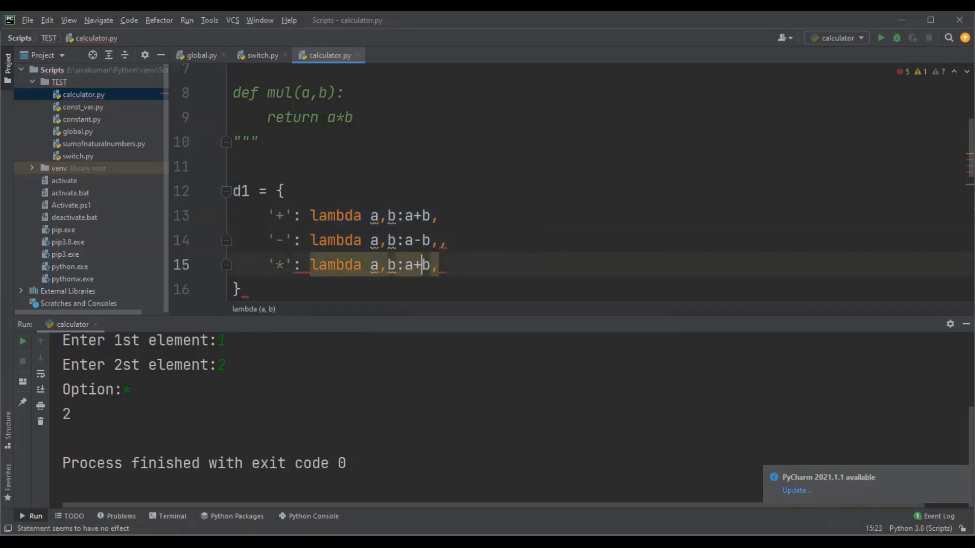
key("BackSpace")
type("*")
left_click(504, 216)
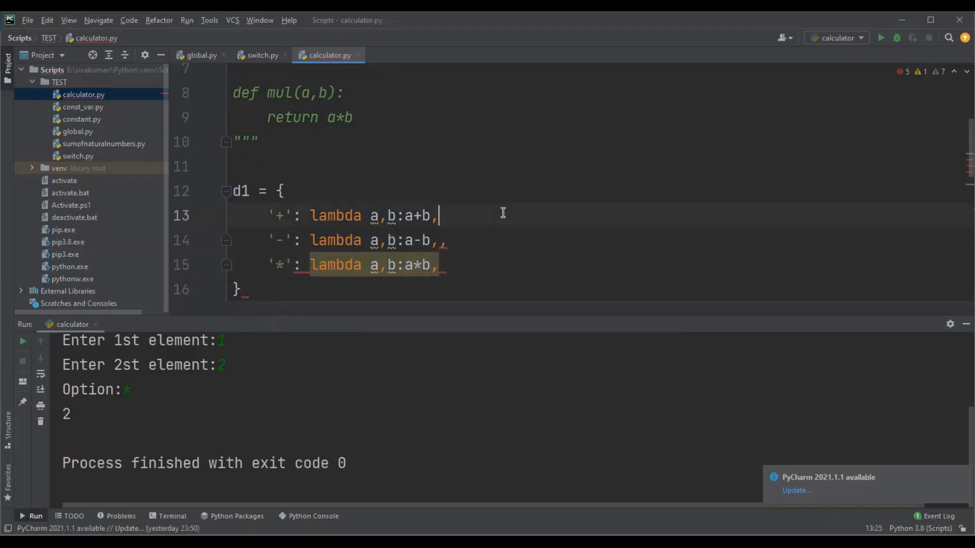
Step: Run calculator.py from the editor context menu
right_click(503, 217)
left_click(455, 241)
left_click(522, 186)
right_click(522, 187)
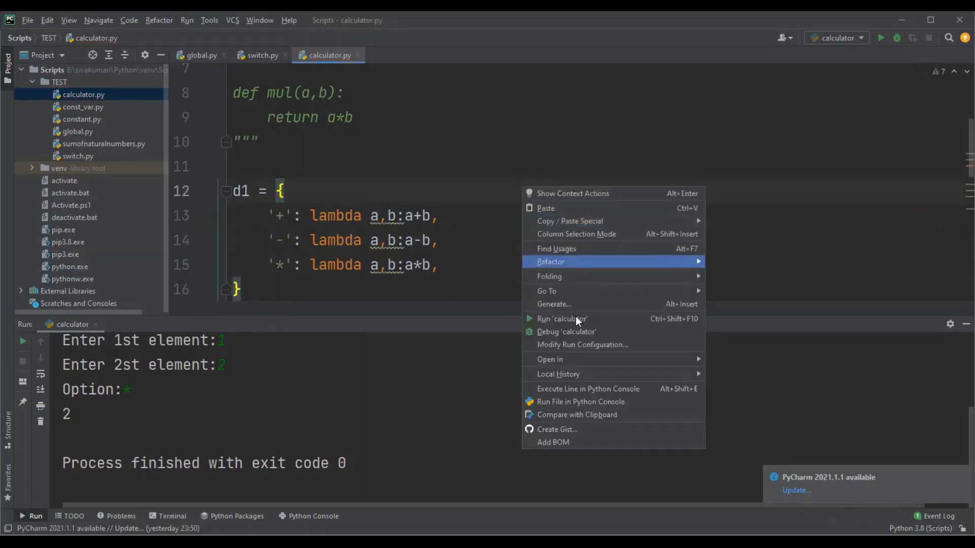
left_click(578, 318)
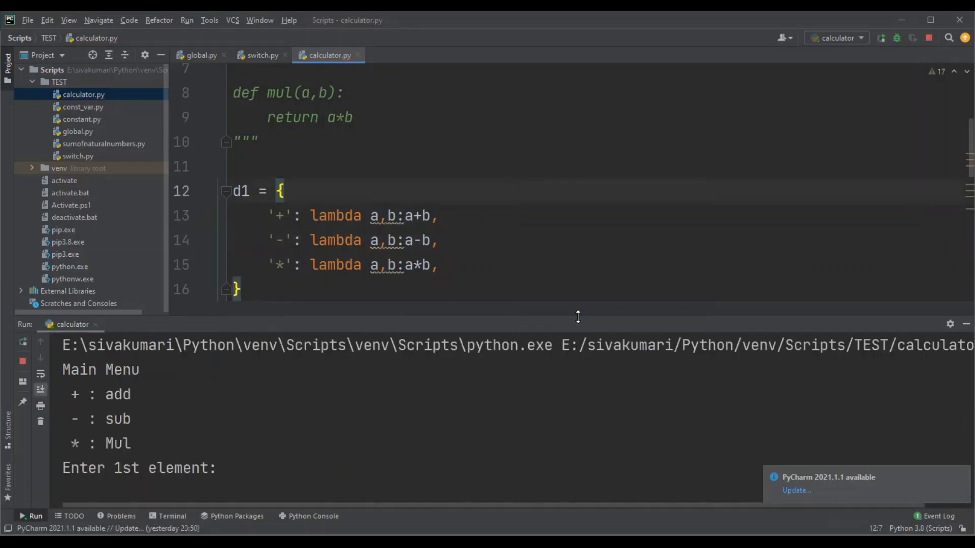
Step: Enter 5, 3 and the + option in the Run console, printing 8
left_click(328, 452)
type("5")
key("Return")
type("3")
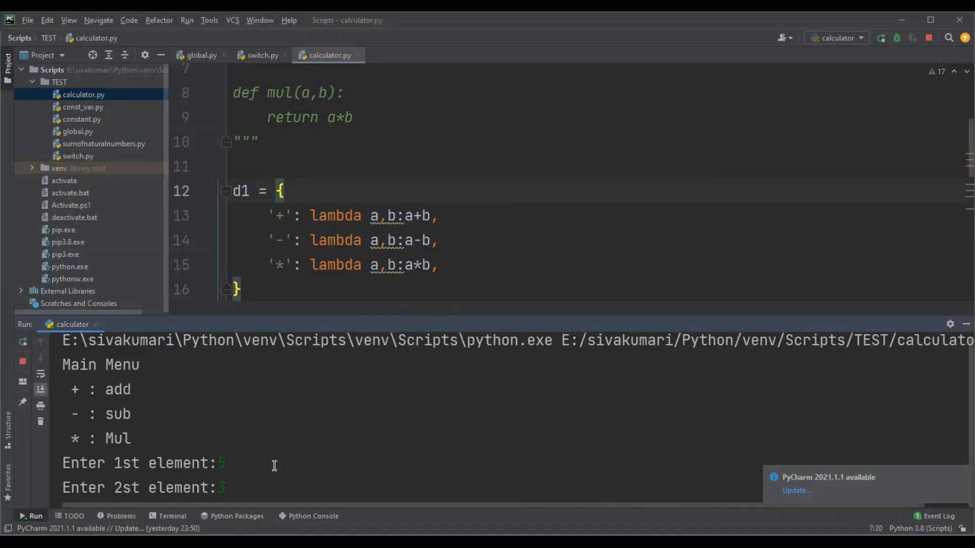
key("Return")
type("*")
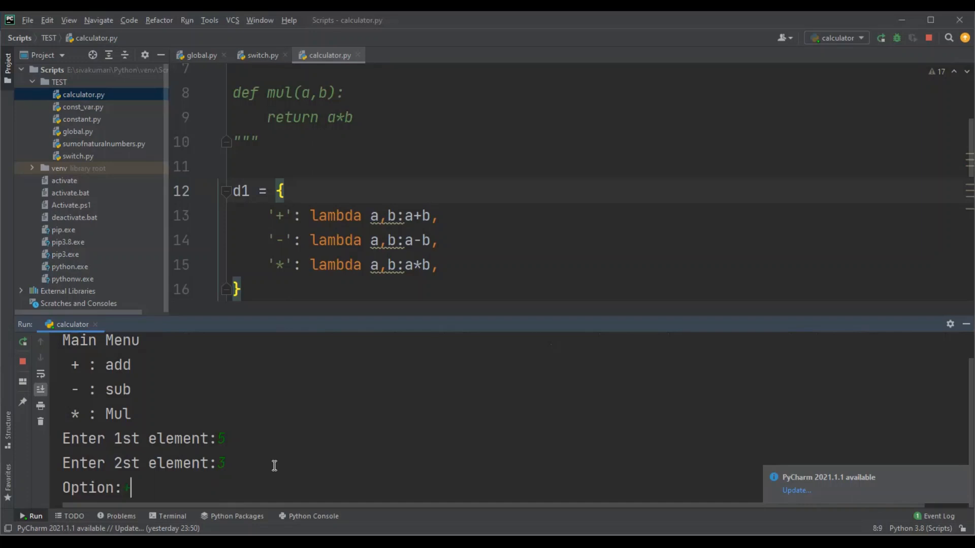
key("Return")
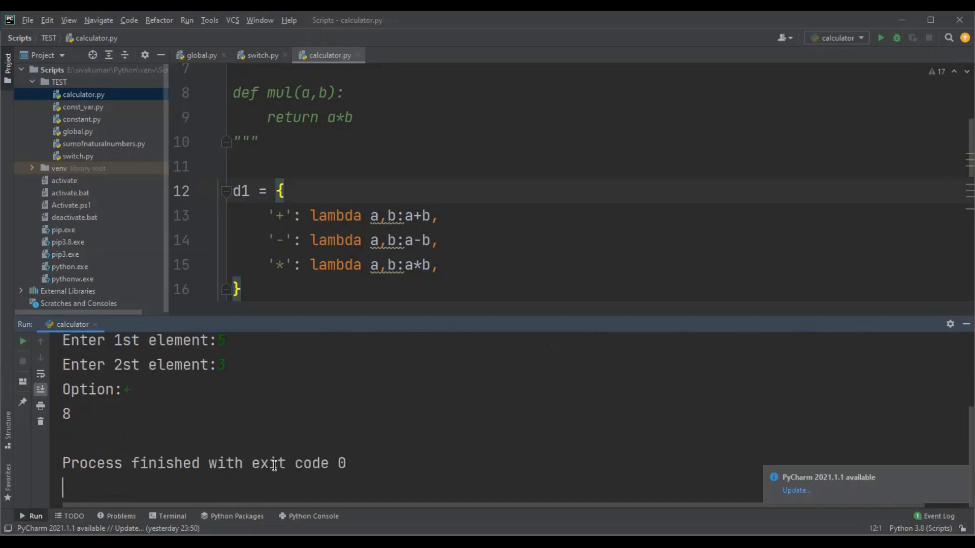
left_click(457, 216)
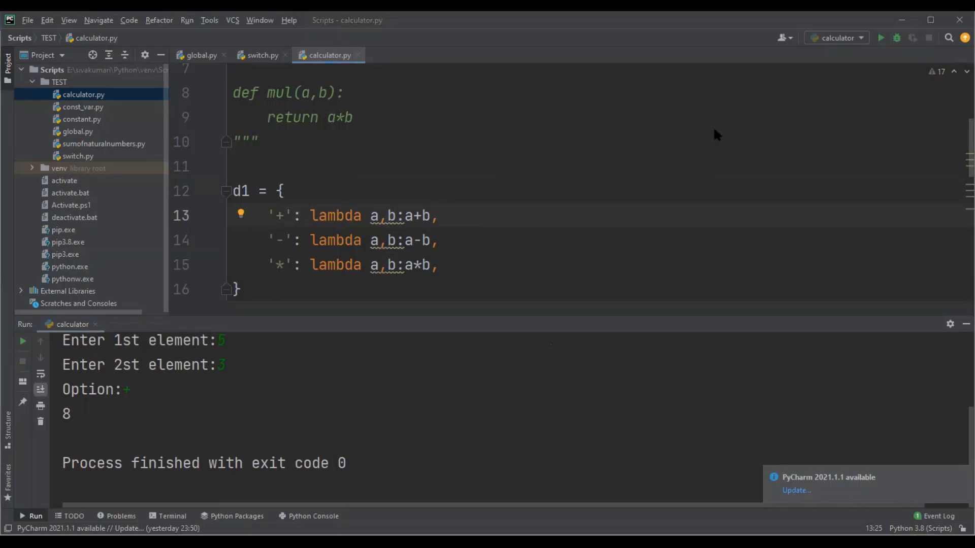
left_click(671, 167)
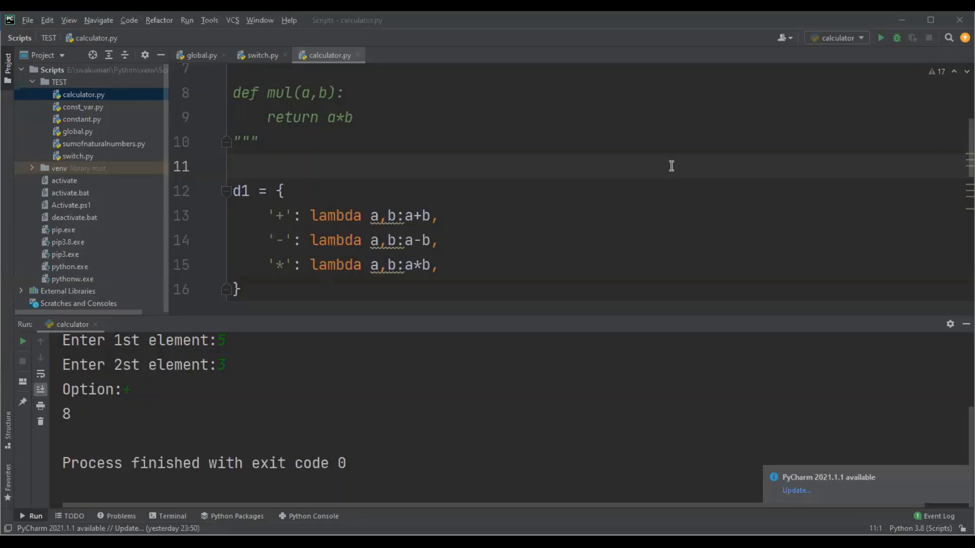